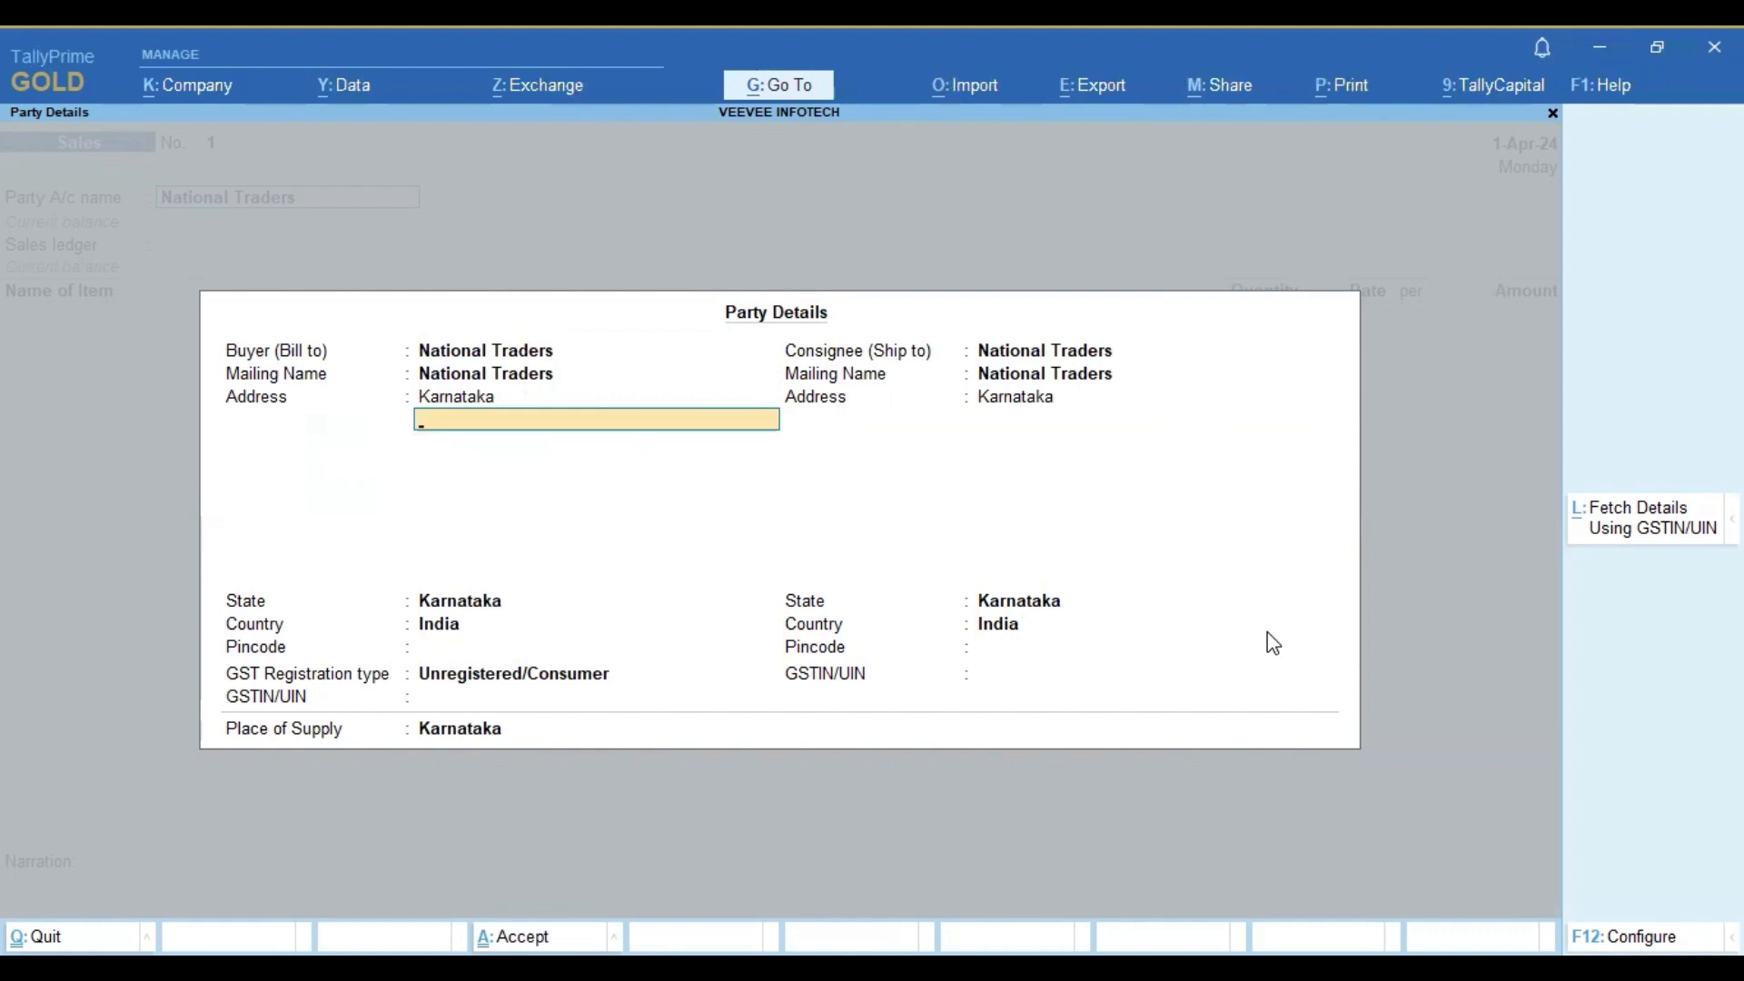
- Accept the party details for National Traders and choose Sales A/c as the sales ledger
key(ctrl)
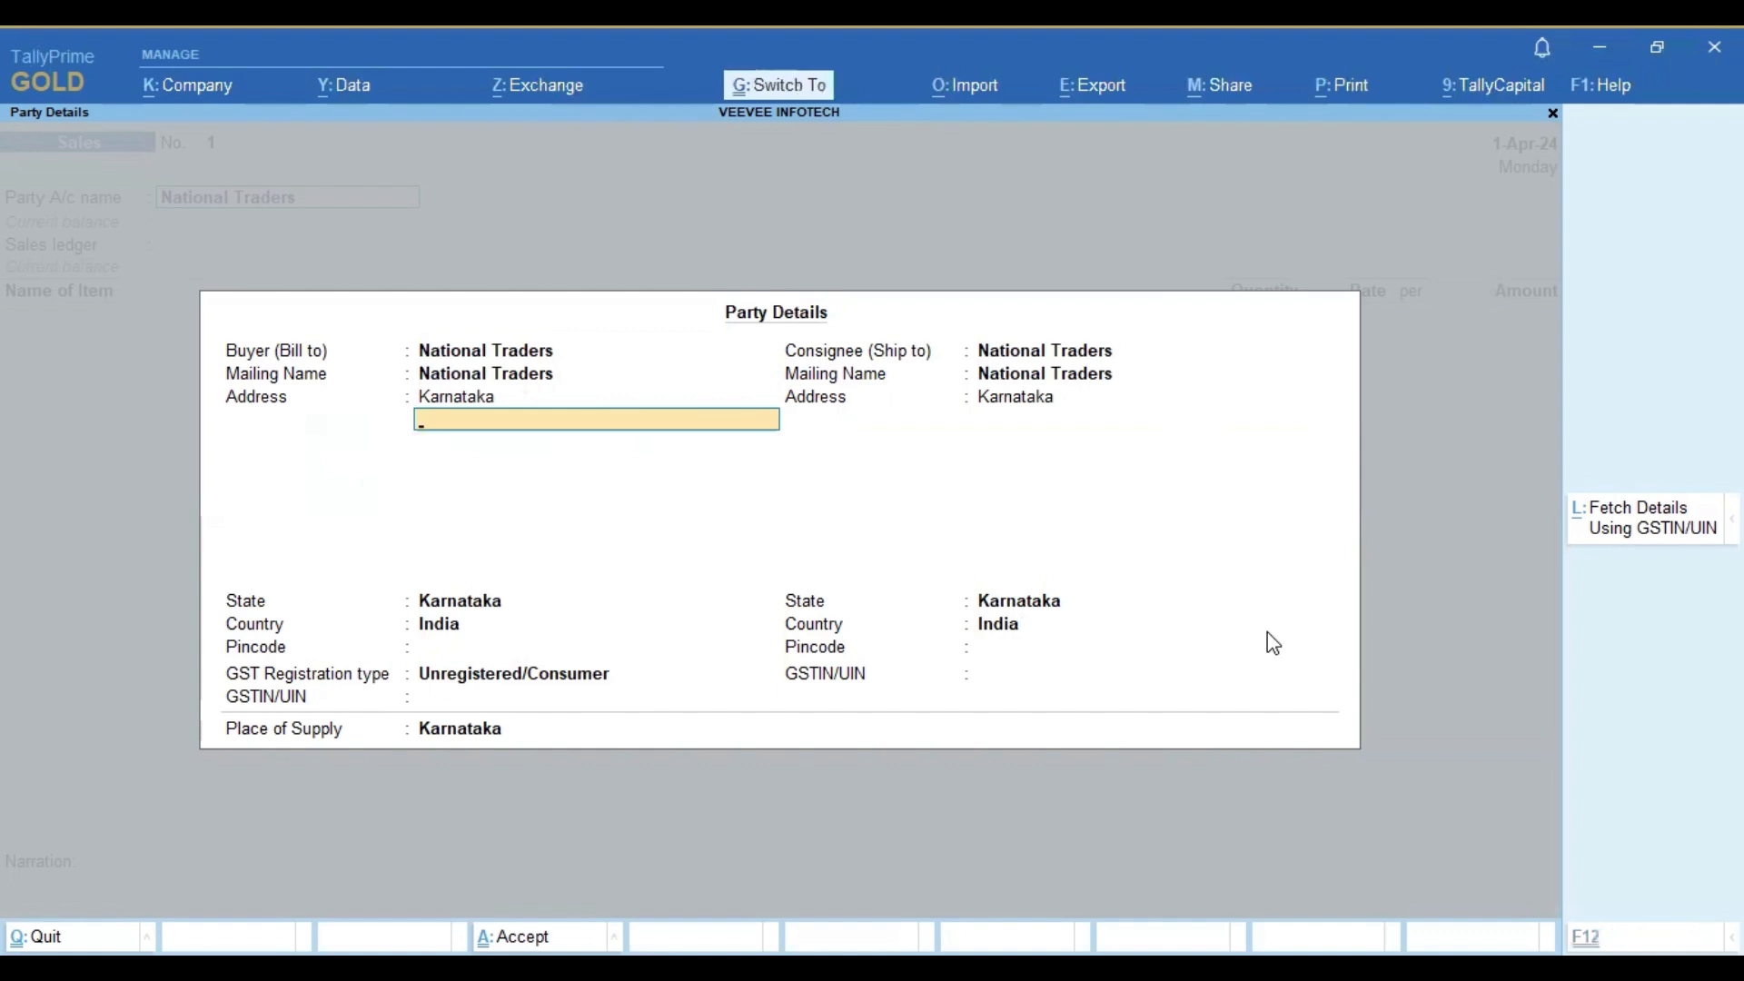
key(ctrl+a)
key(Down)
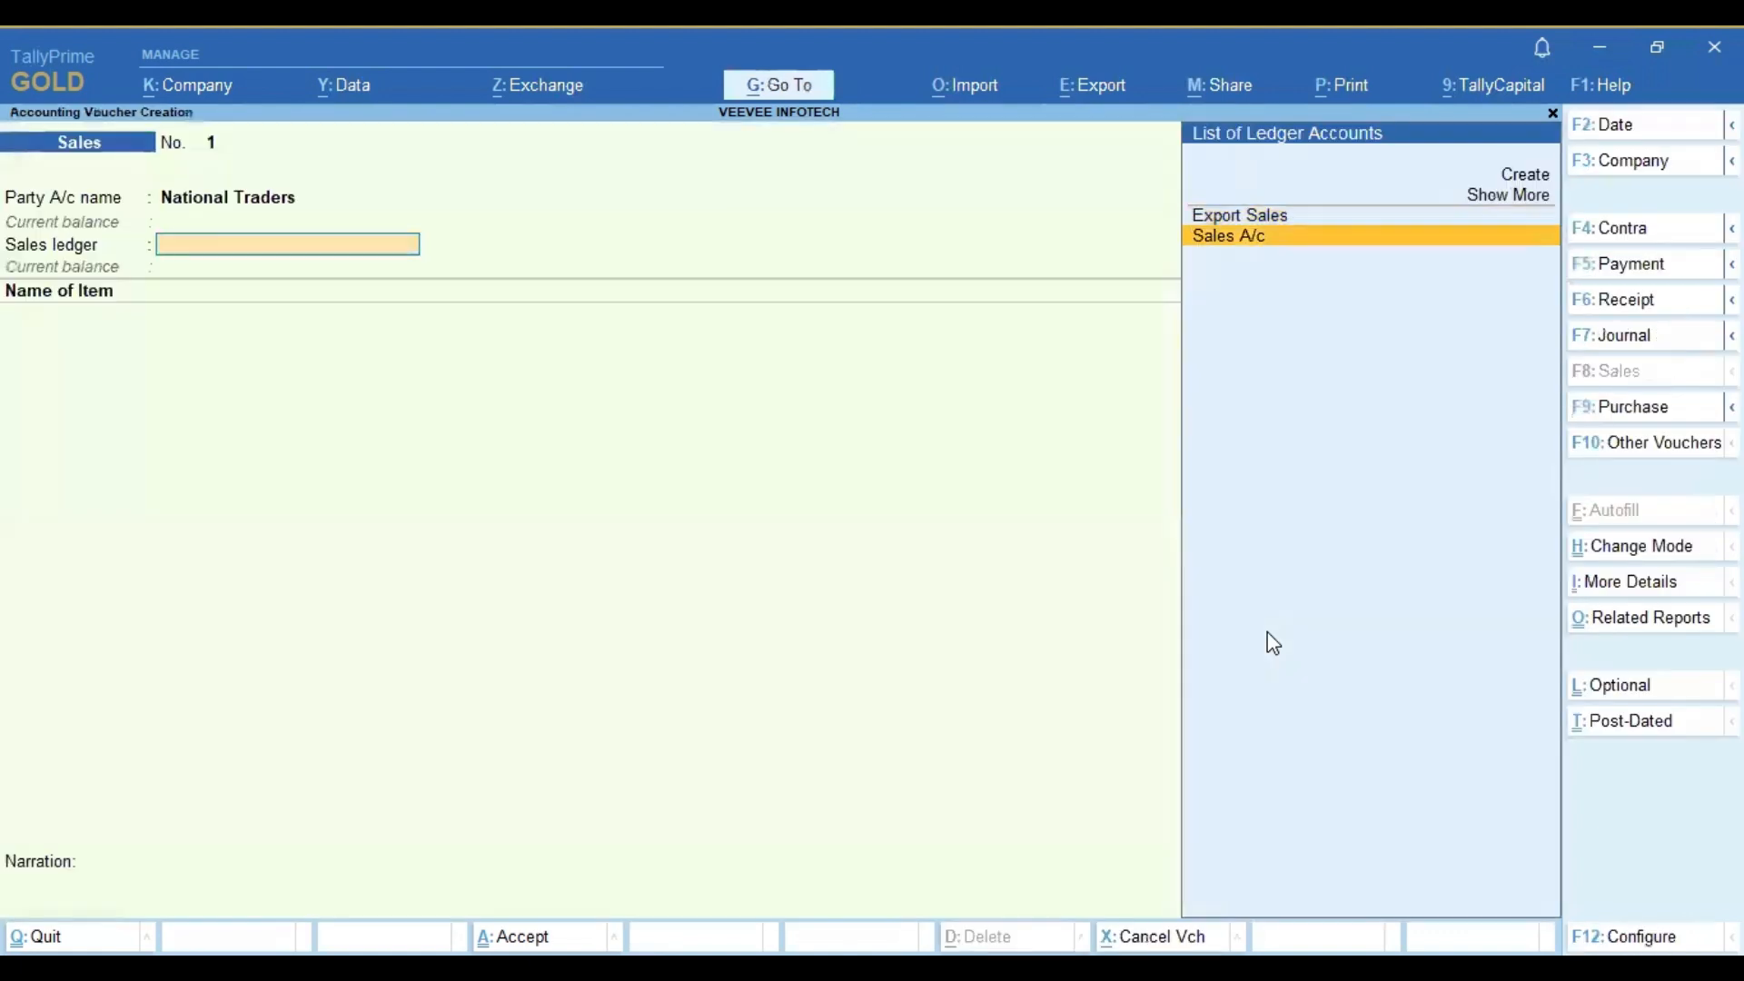
key(Return)
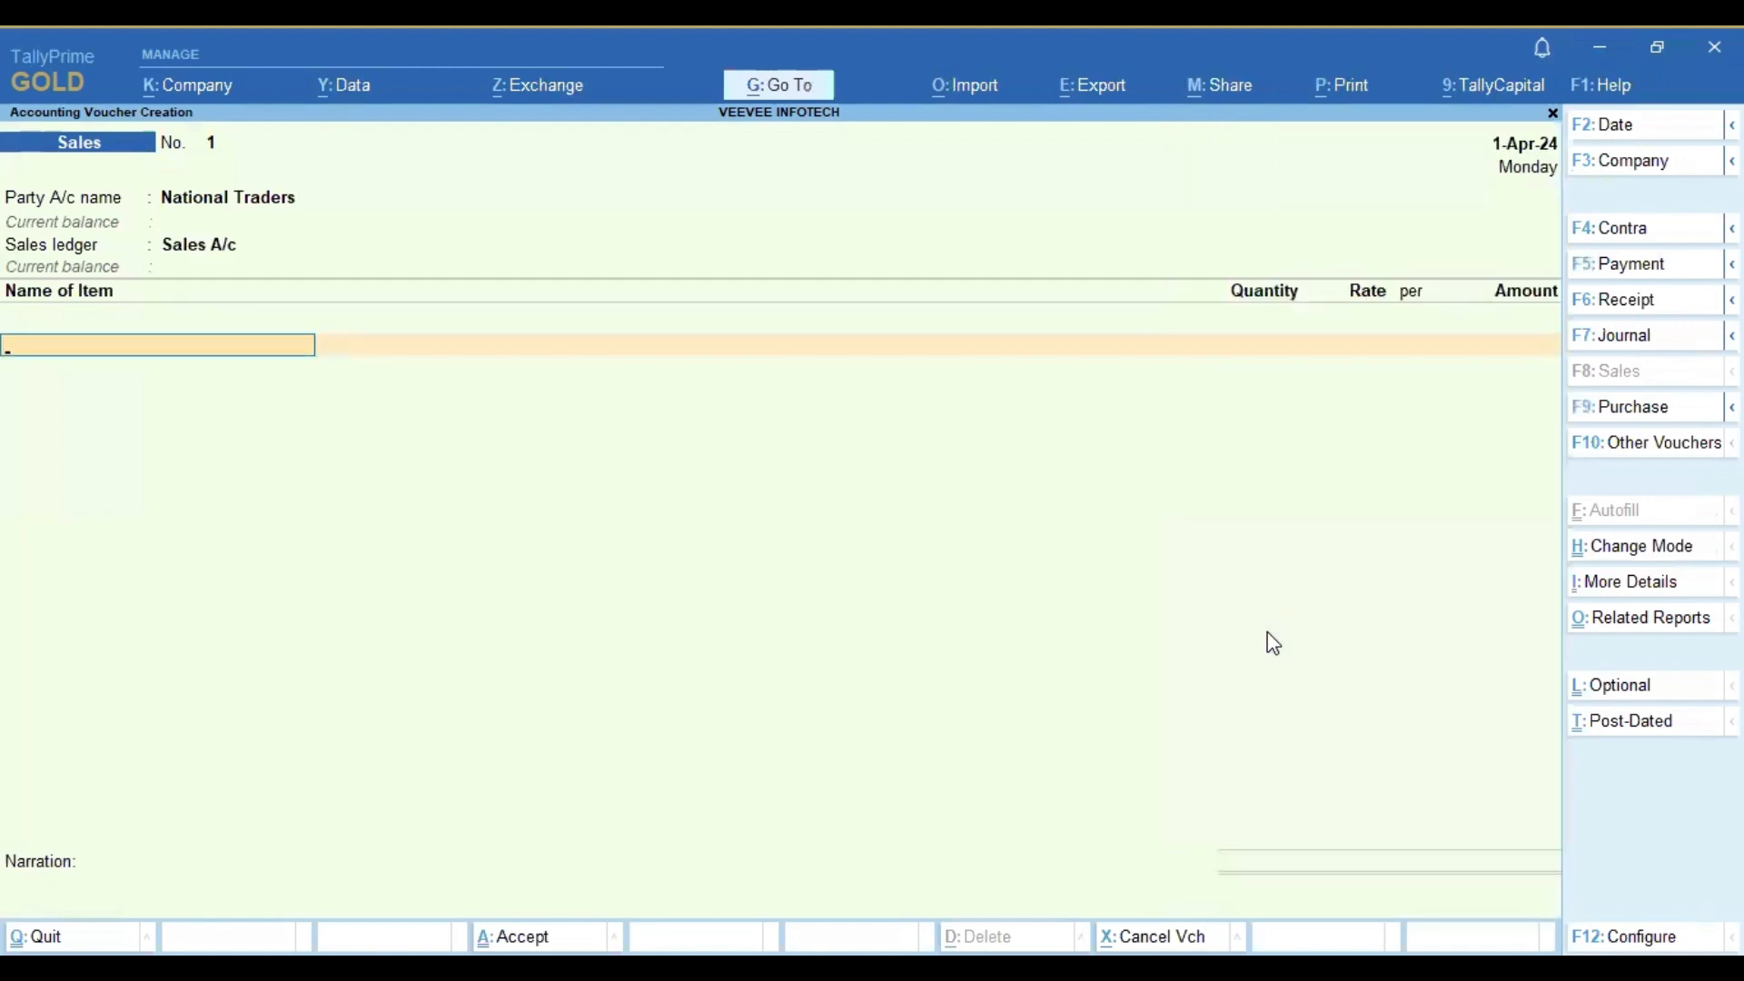
- Add the item Garments to the sales voucher with a quantity of 1000 PCS at a rate of 250 per PCS
text(Ga)
key(Return)
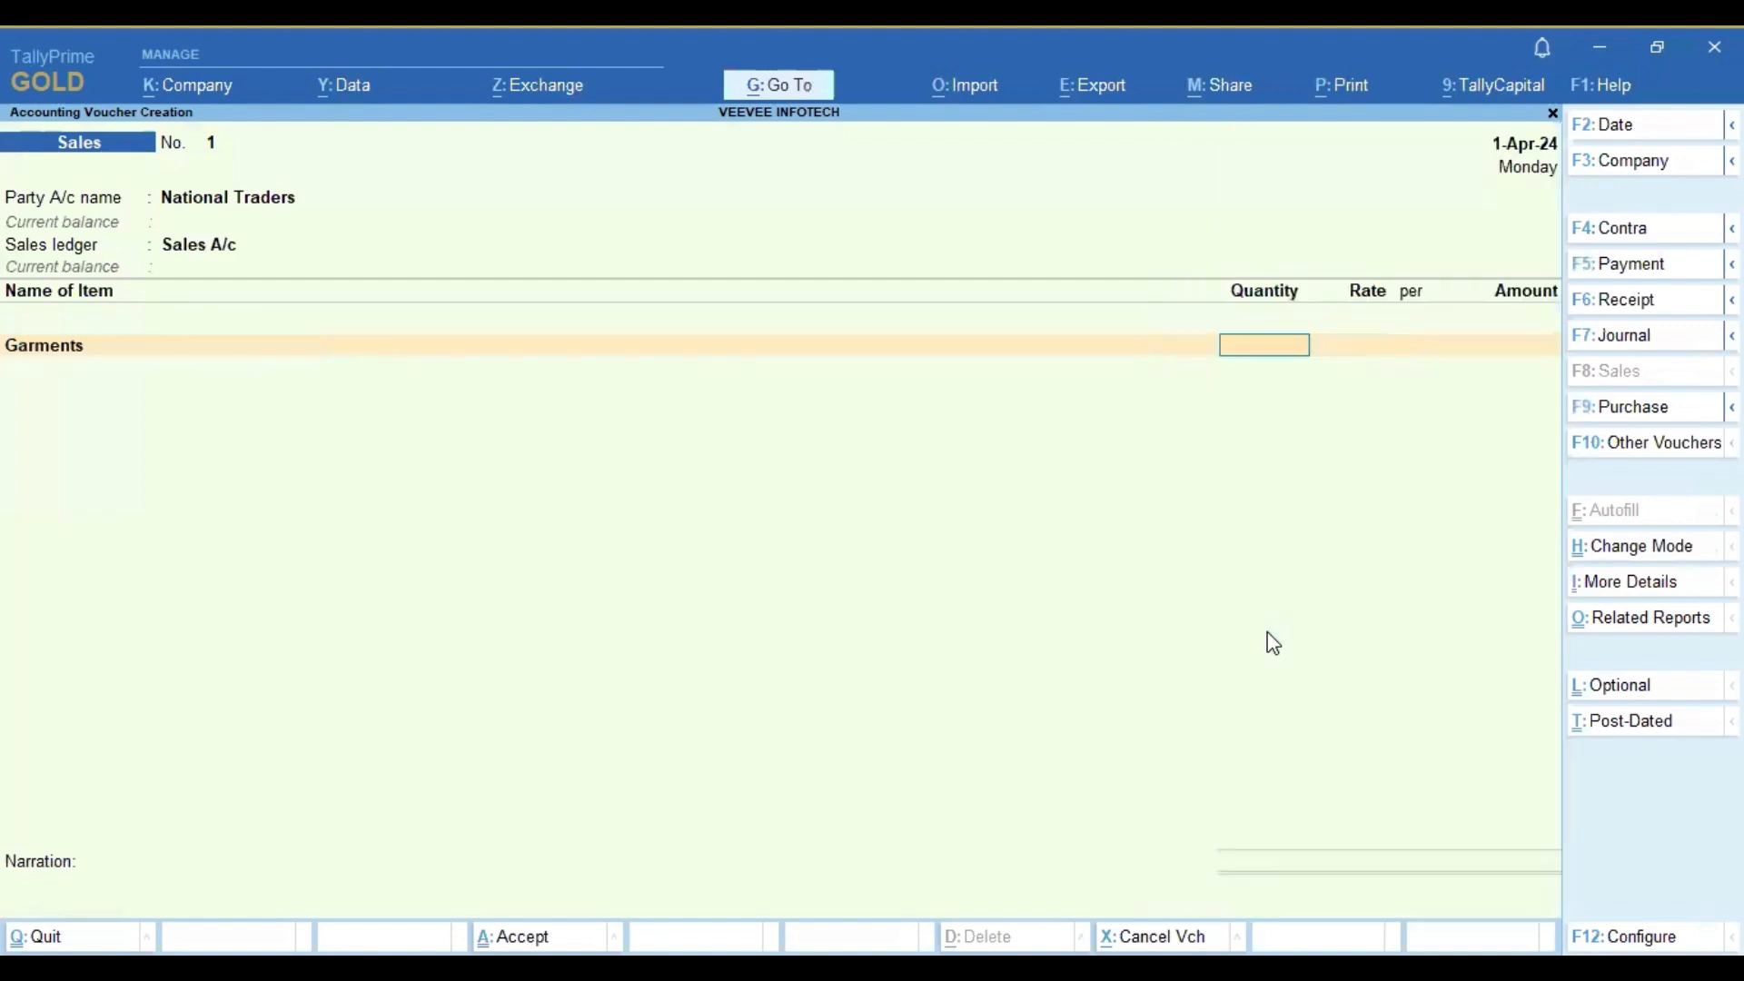
text(1000)
key(Return)
text(250)
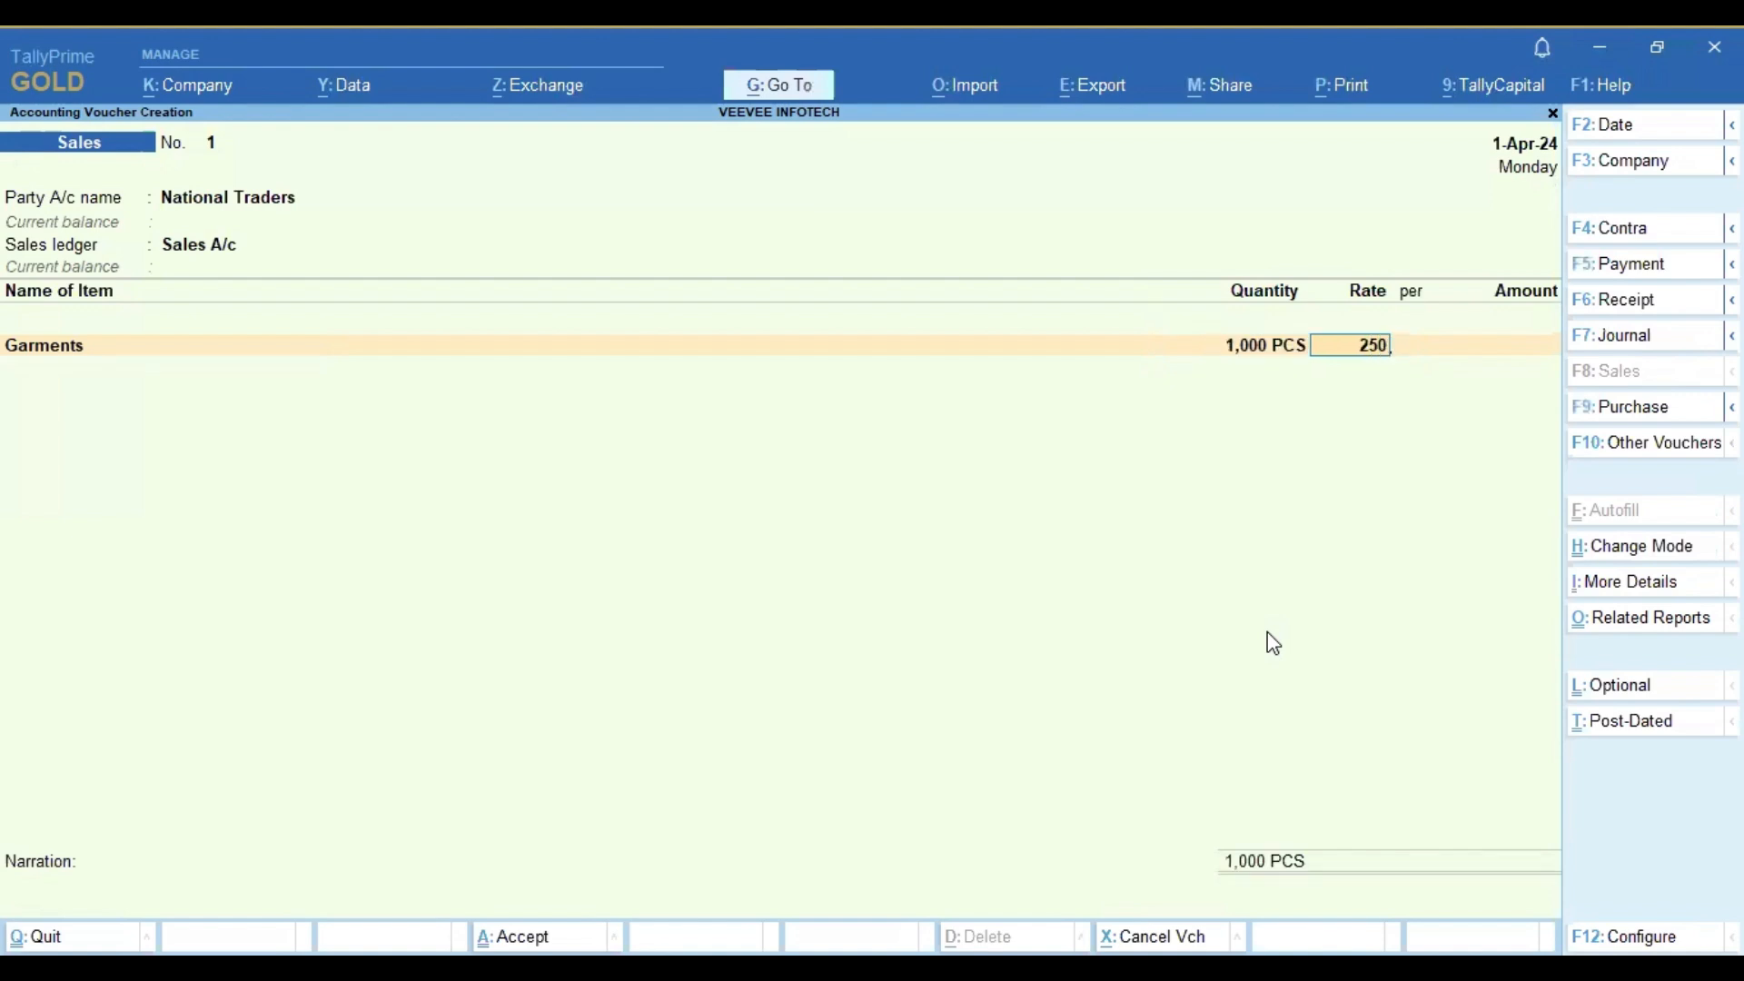
key(Return)
key(Return)
key(Return)
key(Return)
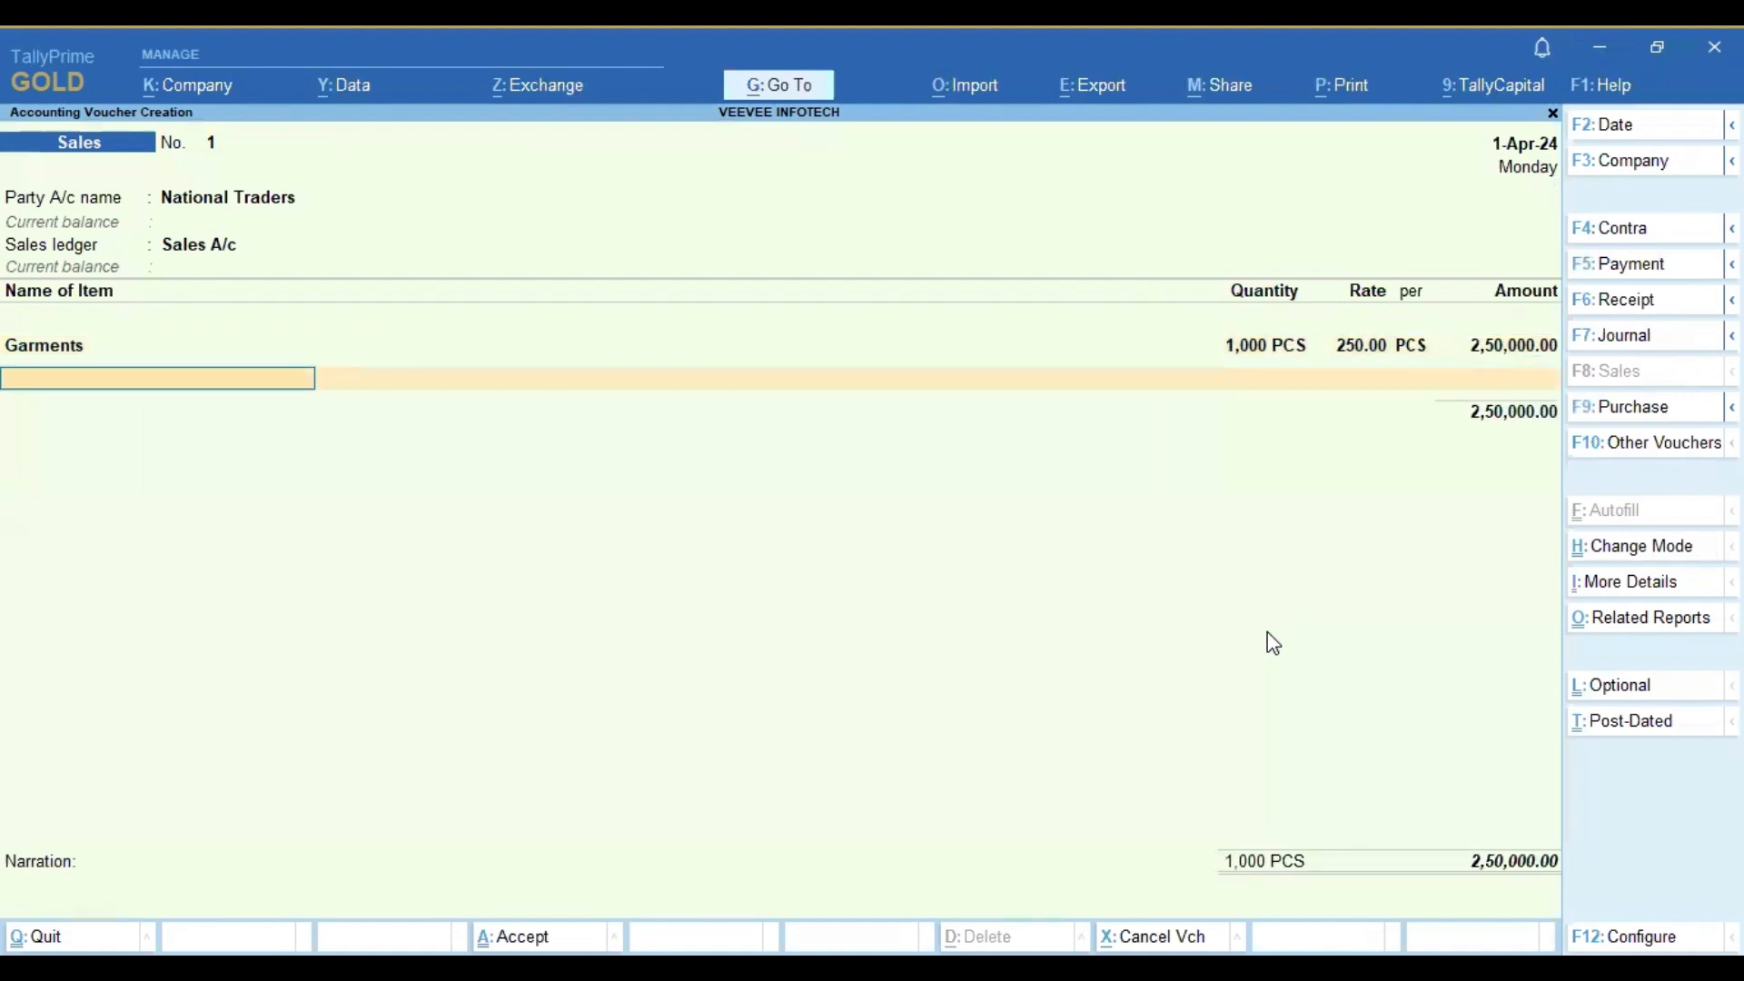
- Apply the Output IGST ledger to the Garments sale, leave the narration blank and save the voucher
text(Igst)
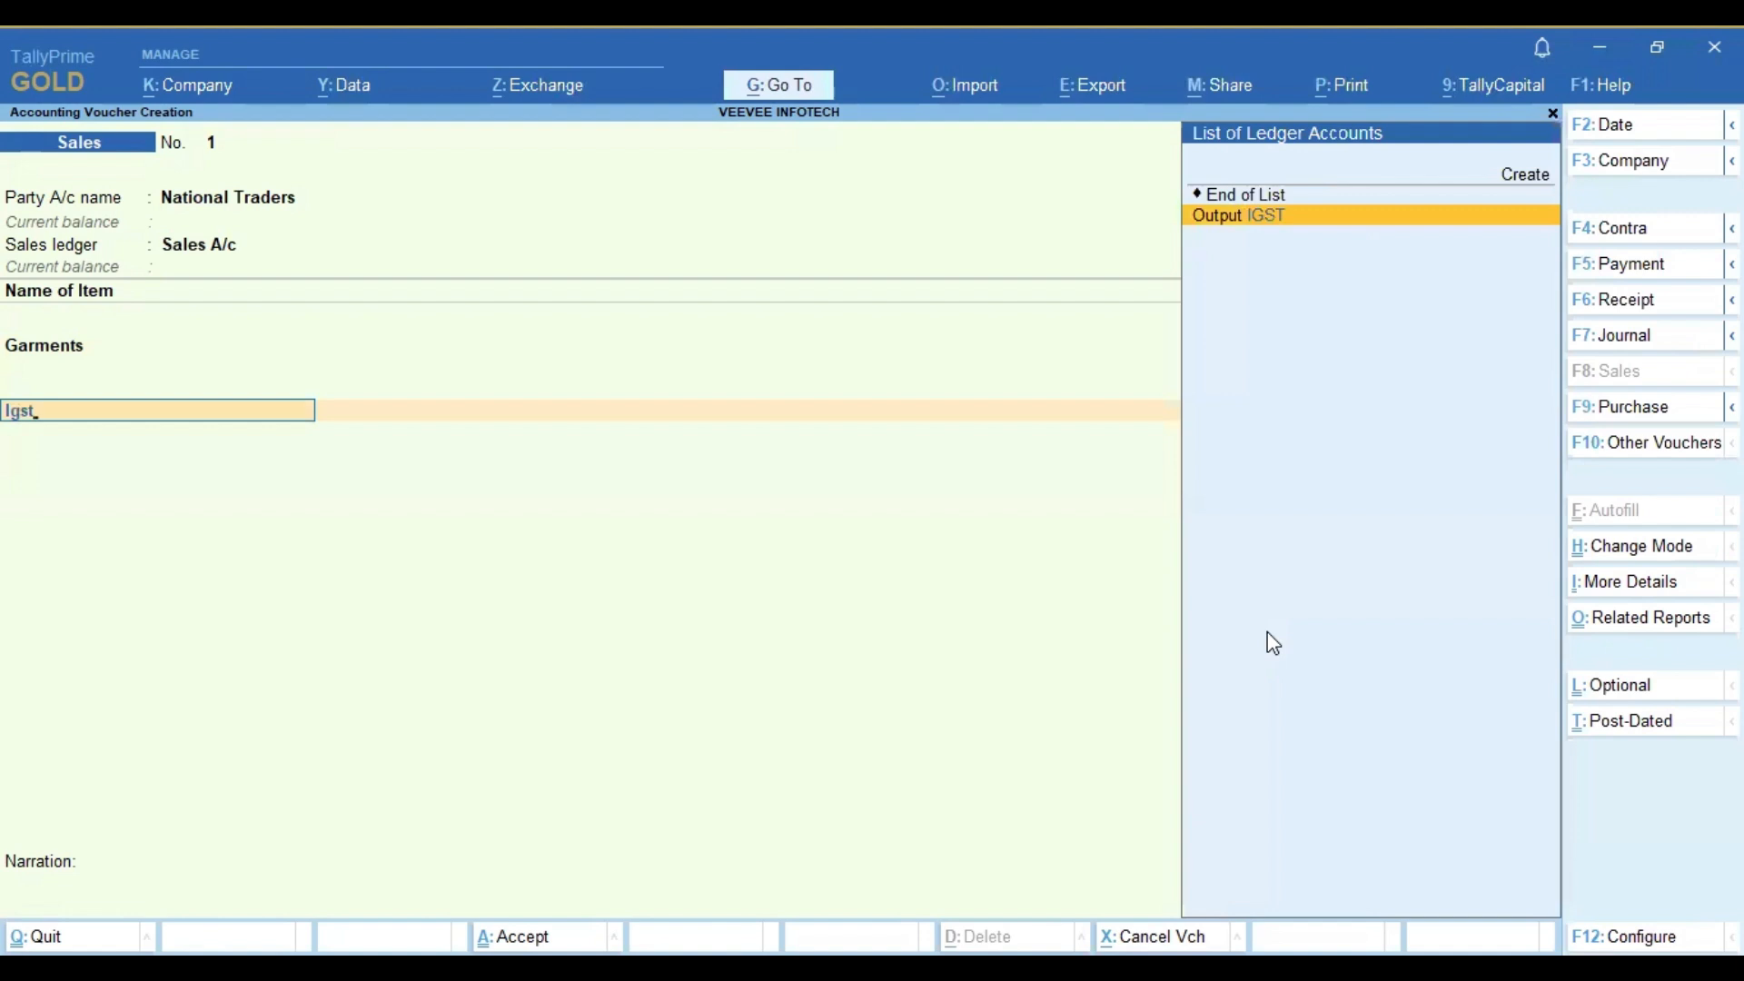
key(Return)
key(Return)
key(Return)
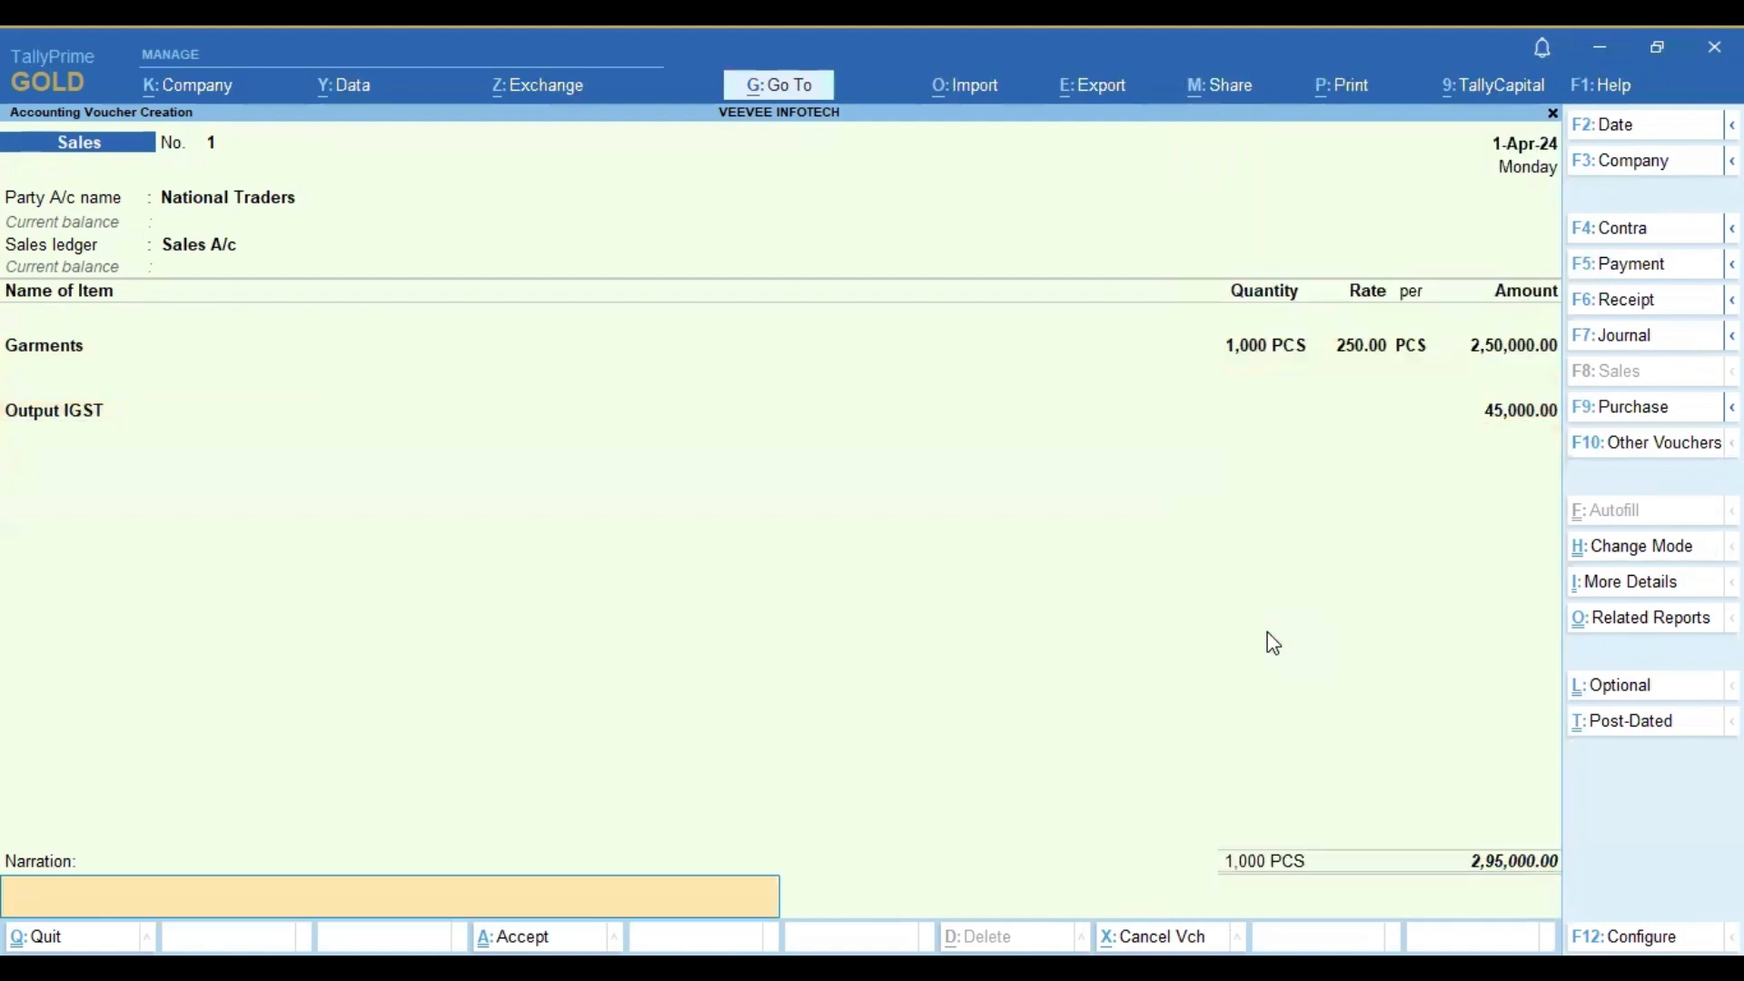
key(Return)
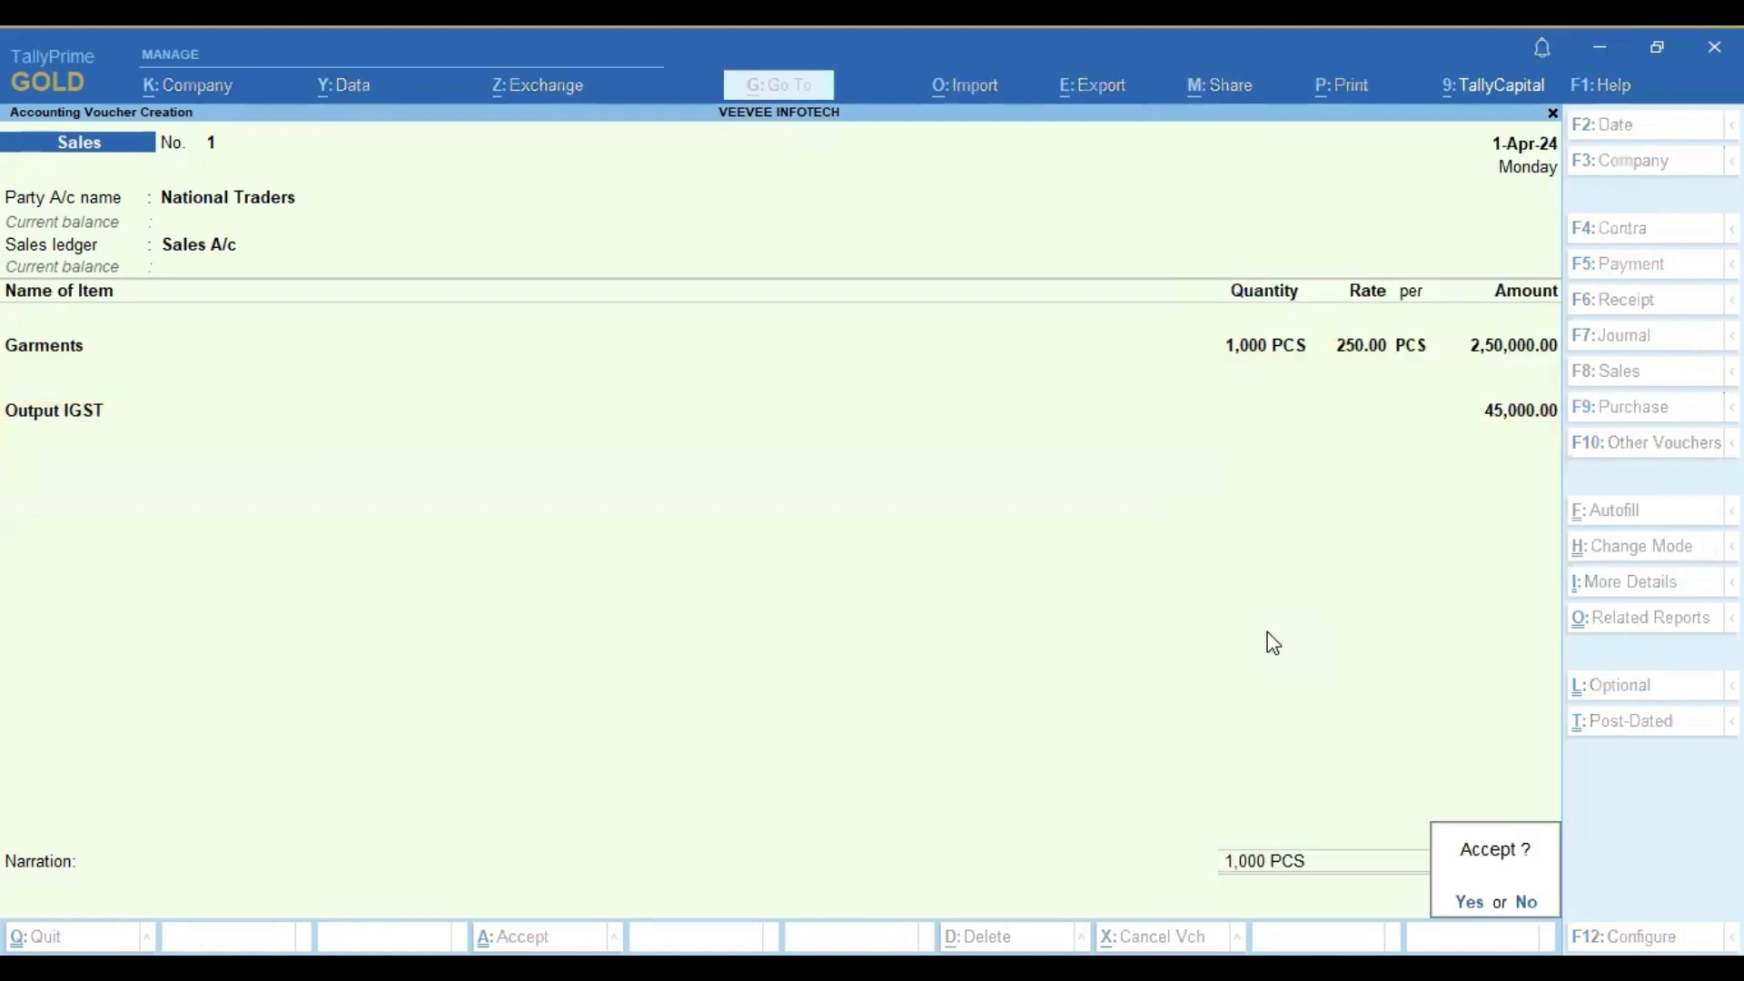
key(Return)
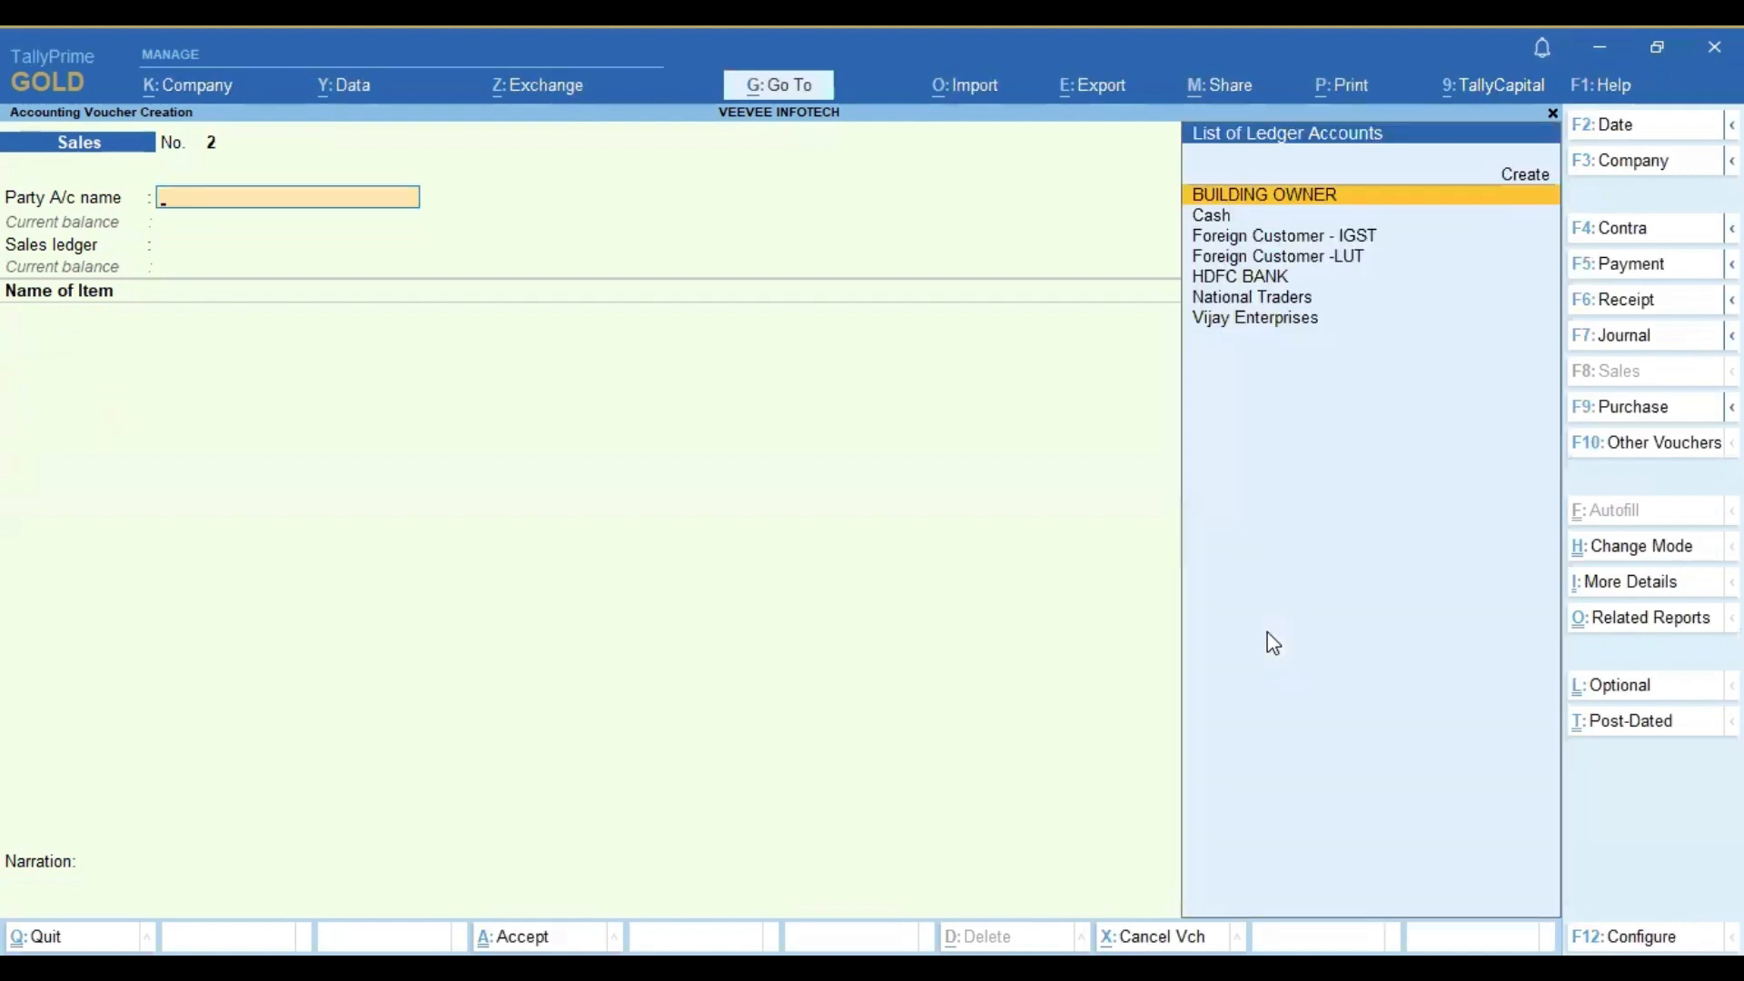
- Choose Vijay Enterprises as the party of the new sales voucher and accept the blank dispatch details
key(Down)
key(Down)
key(Down)
key(Down)
key(Down)
key(Down)
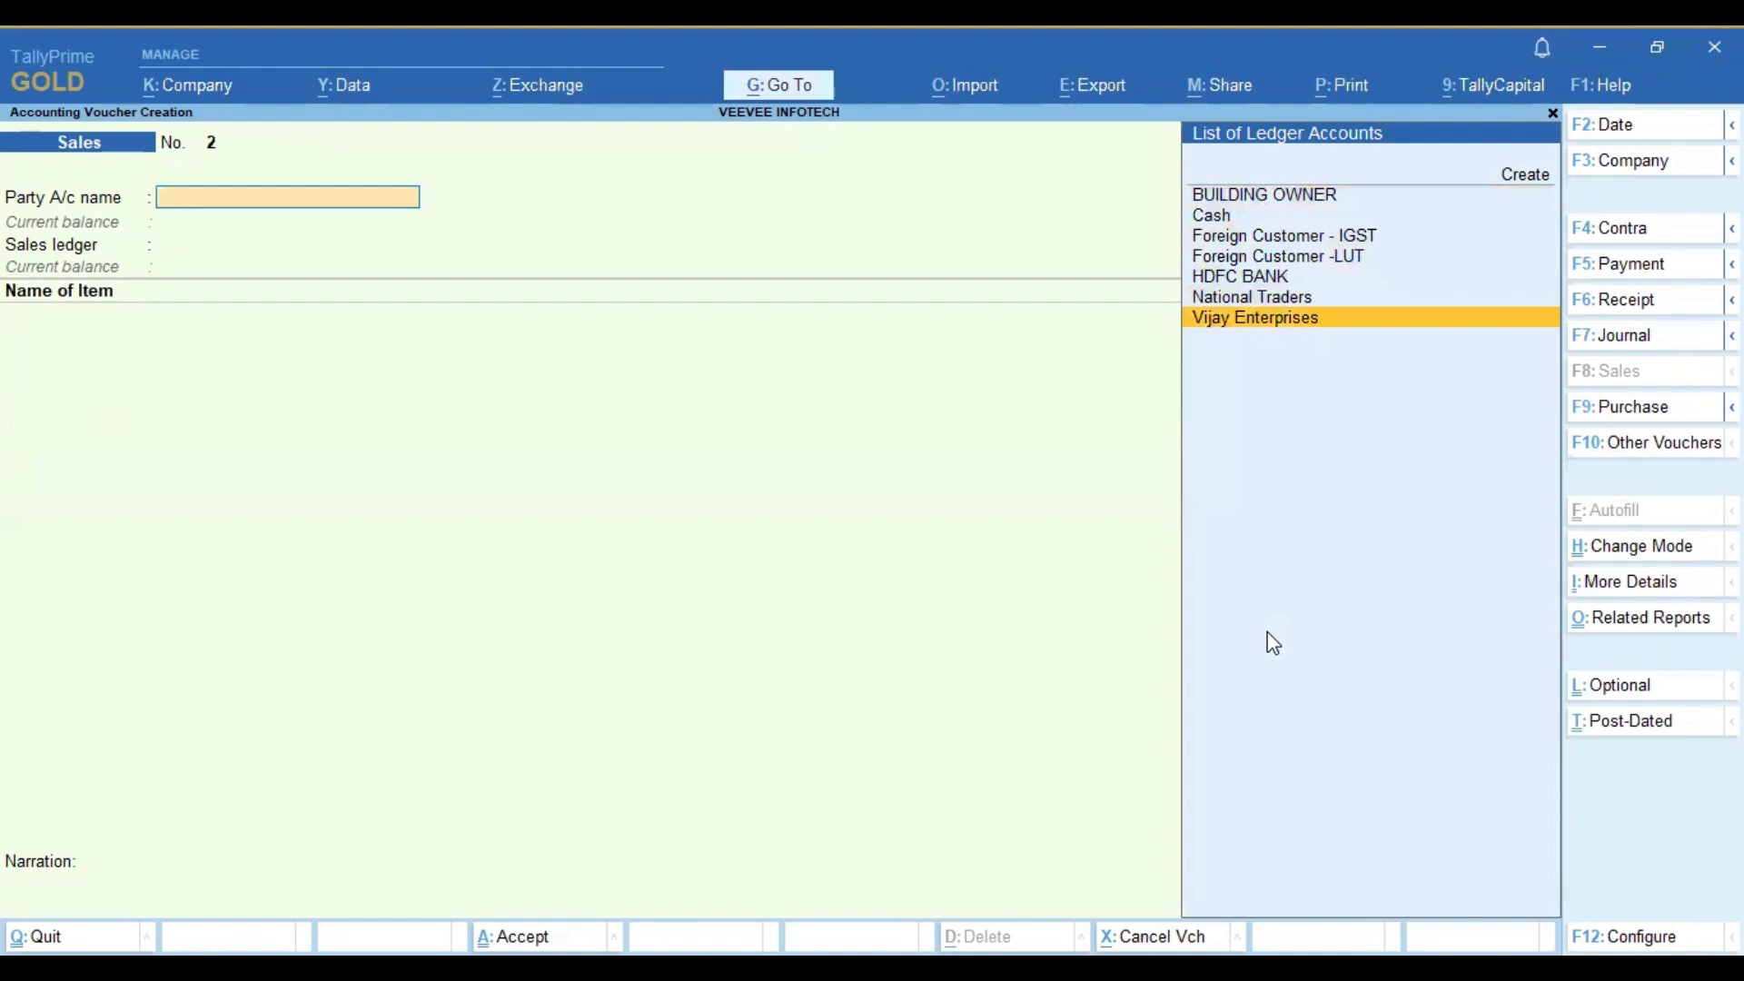
key(Return)
key(Return)
key(Return)
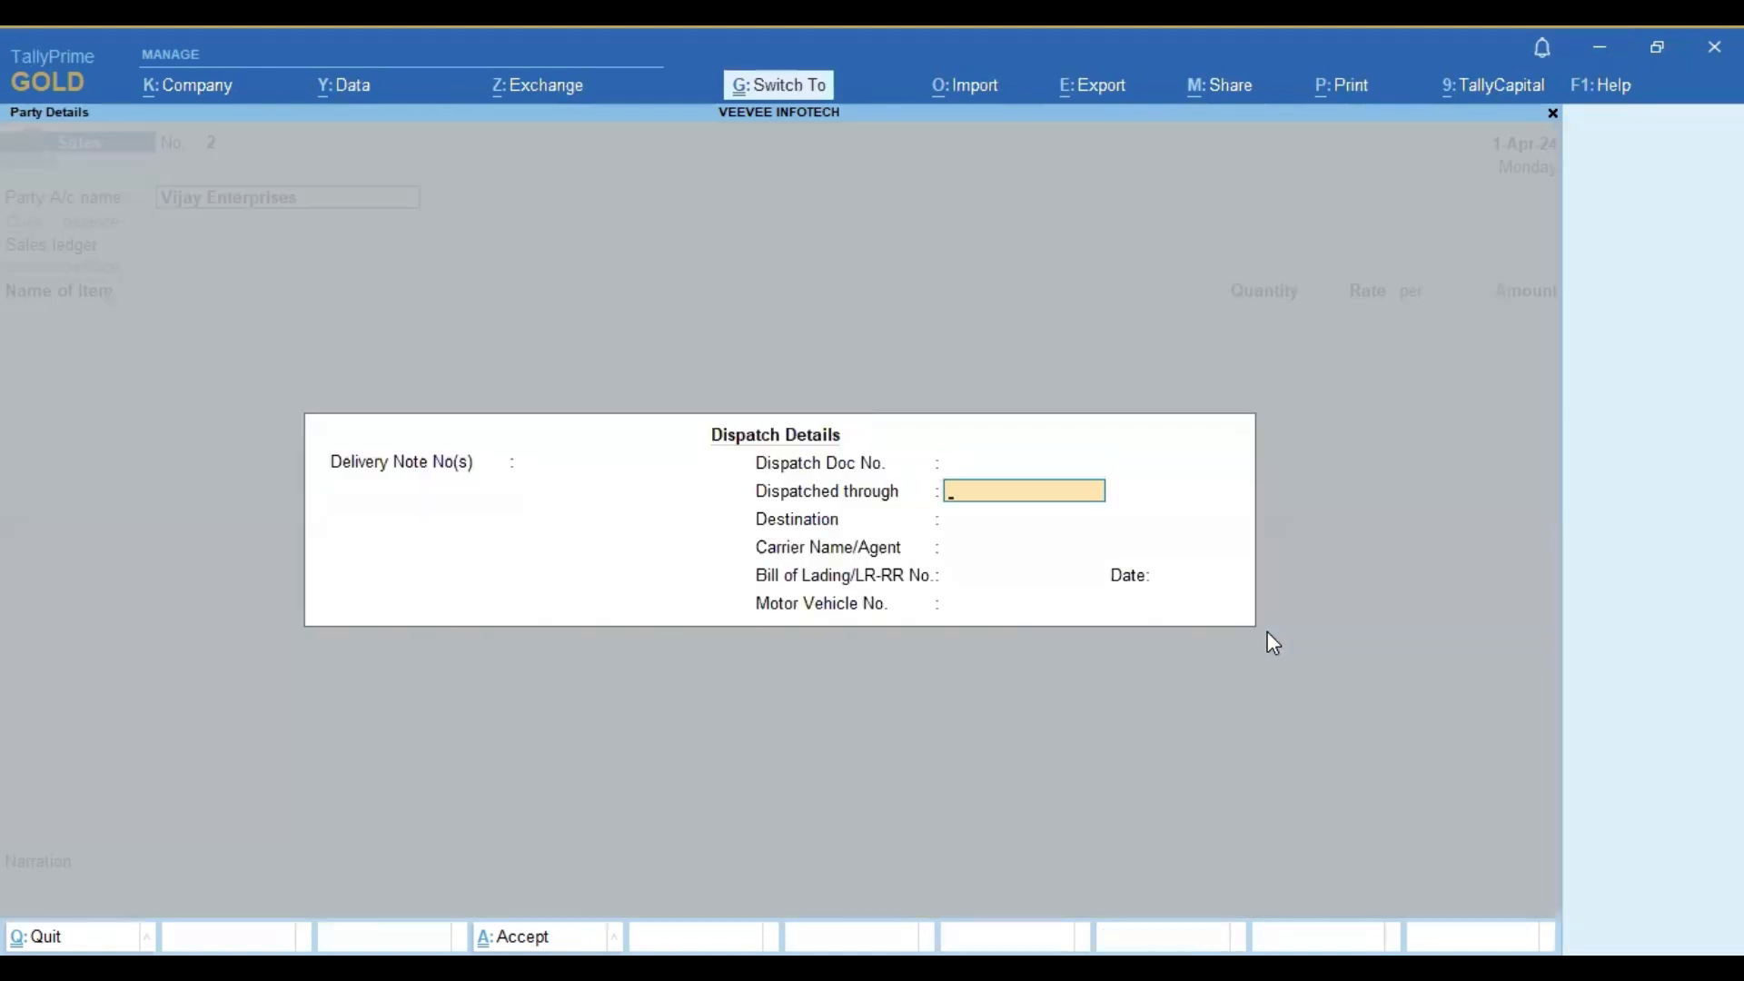
key(ctrl+a)
key(Return)
key(Return)
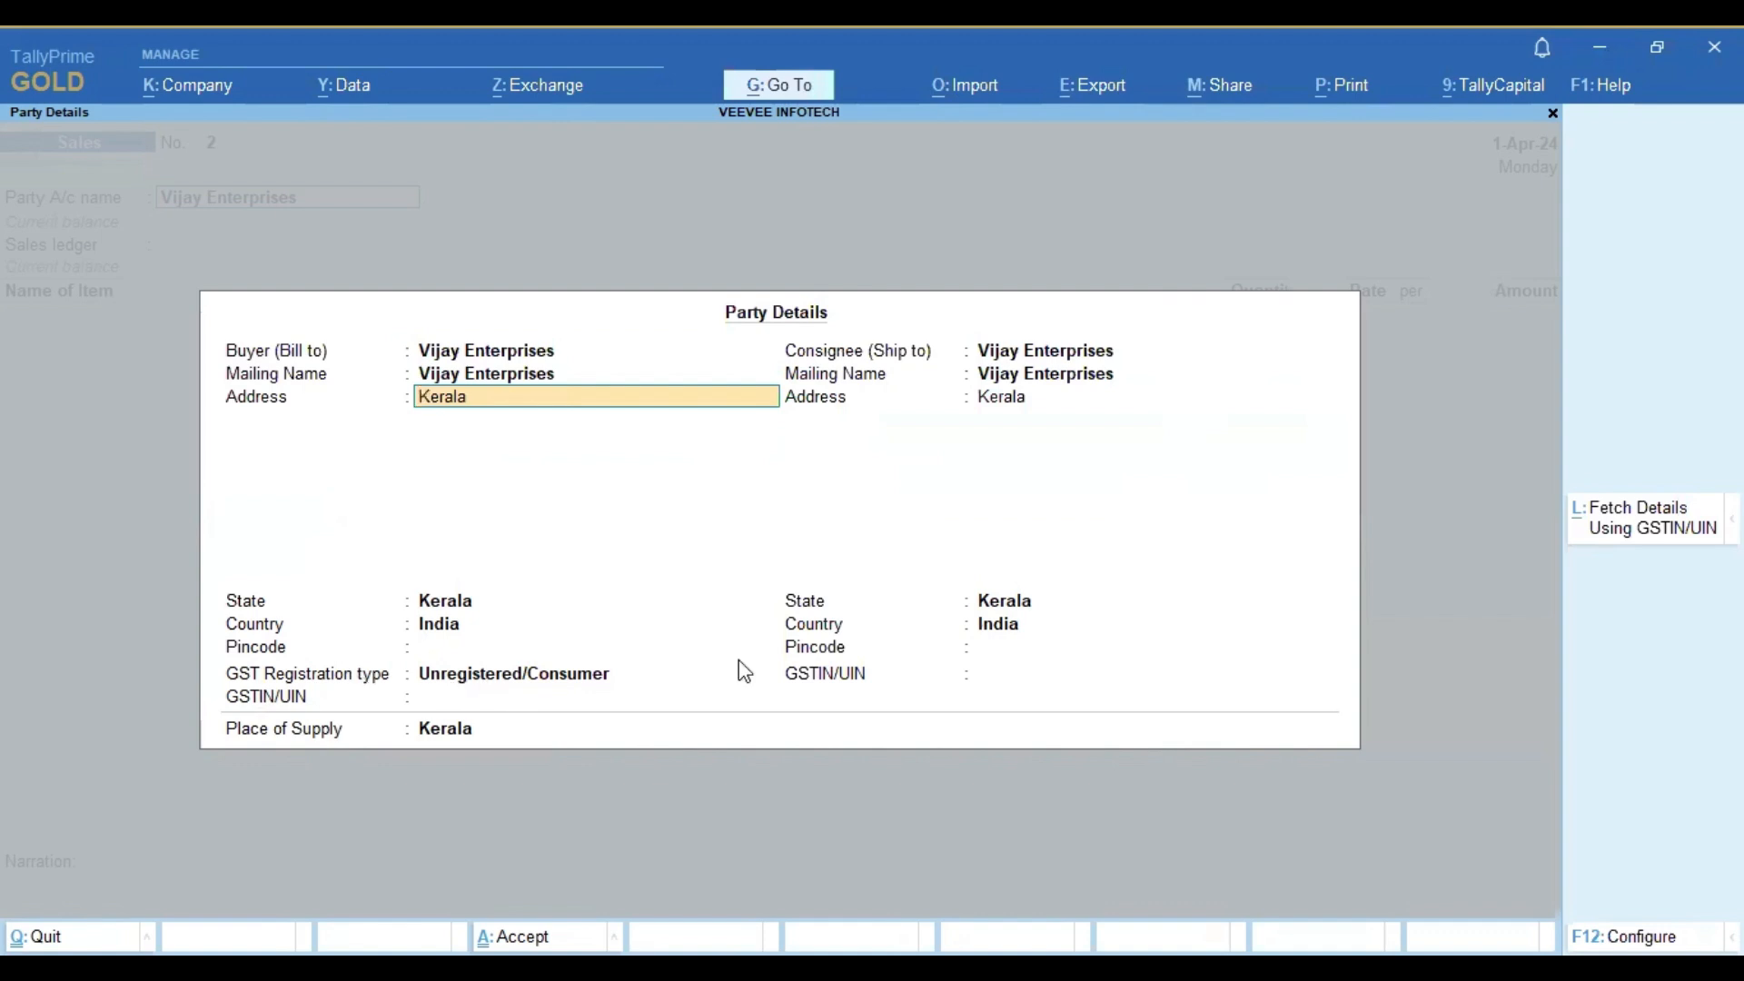
- Accept the party details for Vijay Enterprises and choose Sales A/c as the sales ledger
key(Return)
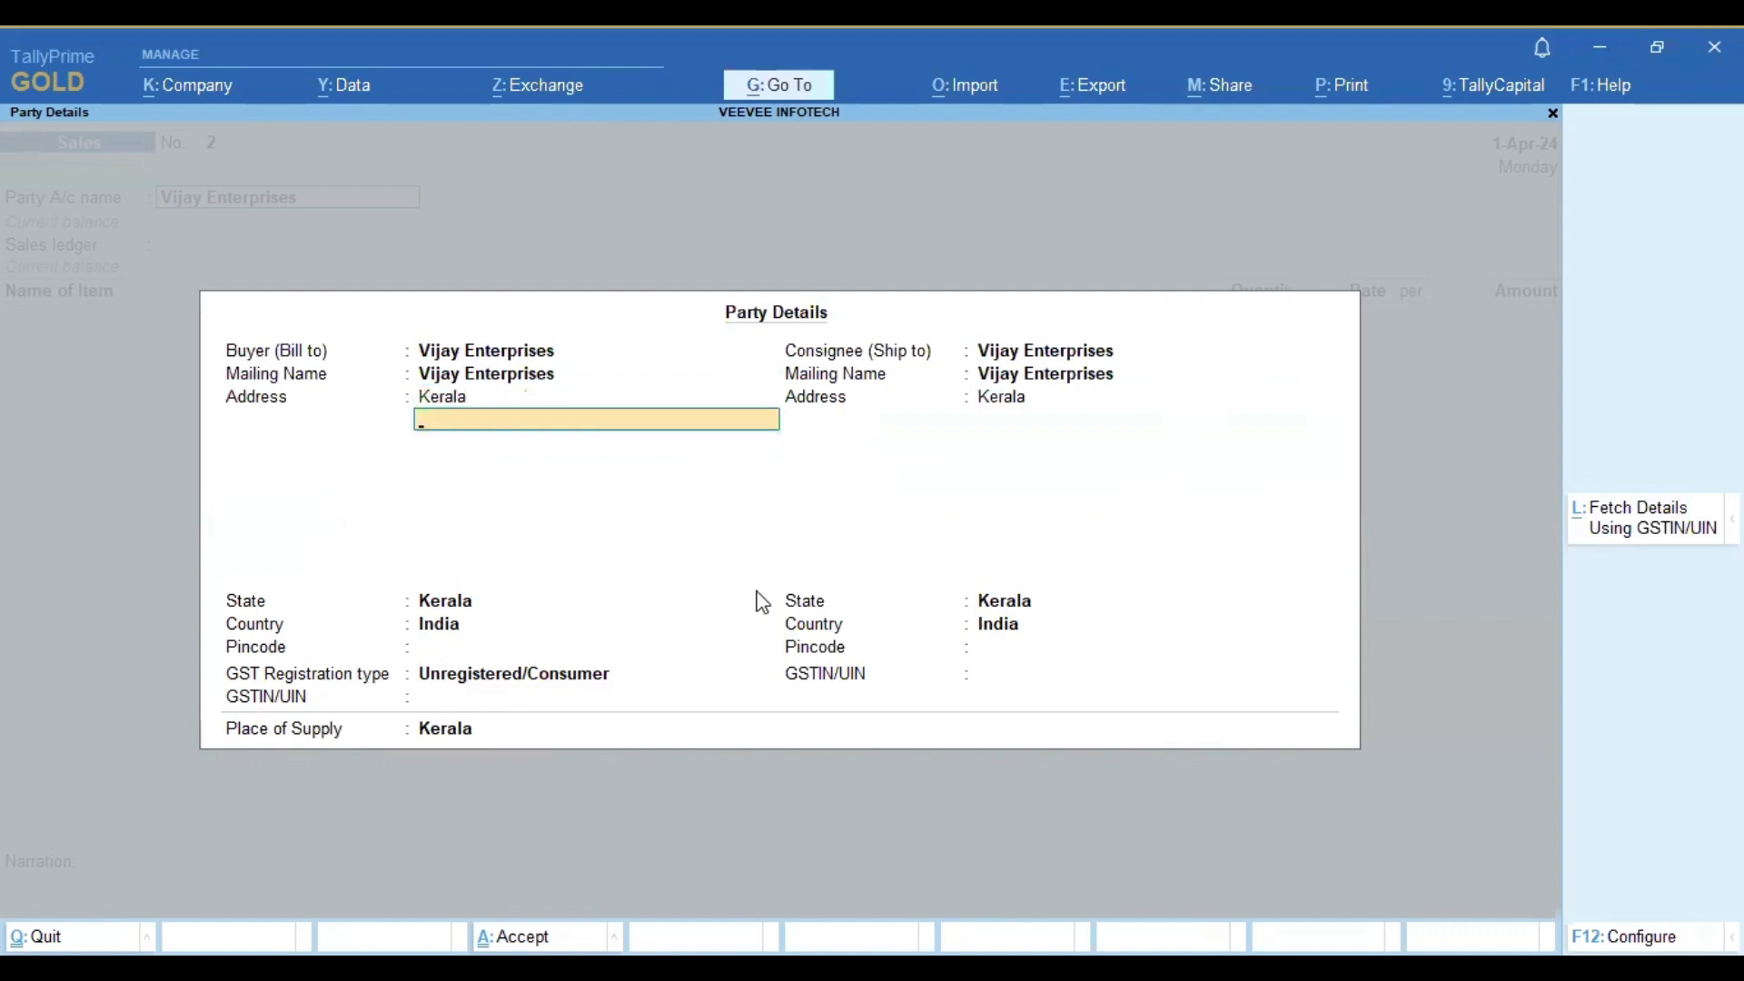
key(ctrl+a)
key(Down)
key(Return)
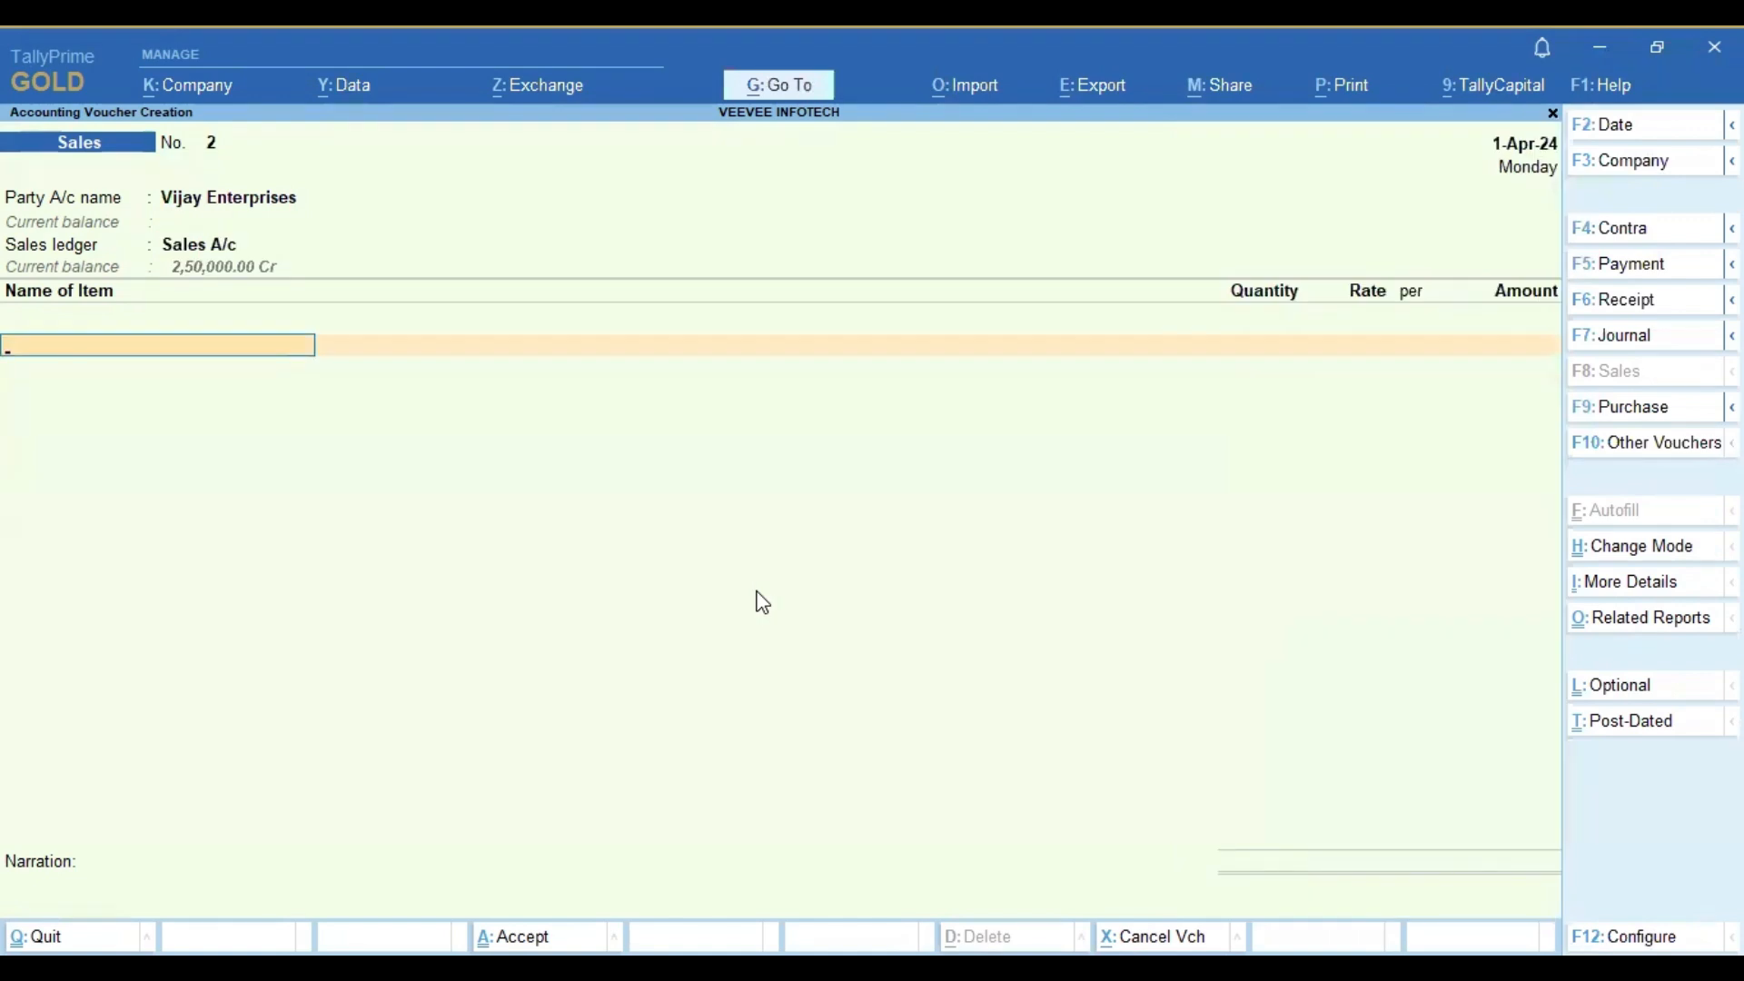
- Add the item Fabric to the sales voucher with a quantity of 500 KGS at a rate of 500 per KGS
text(Fa)
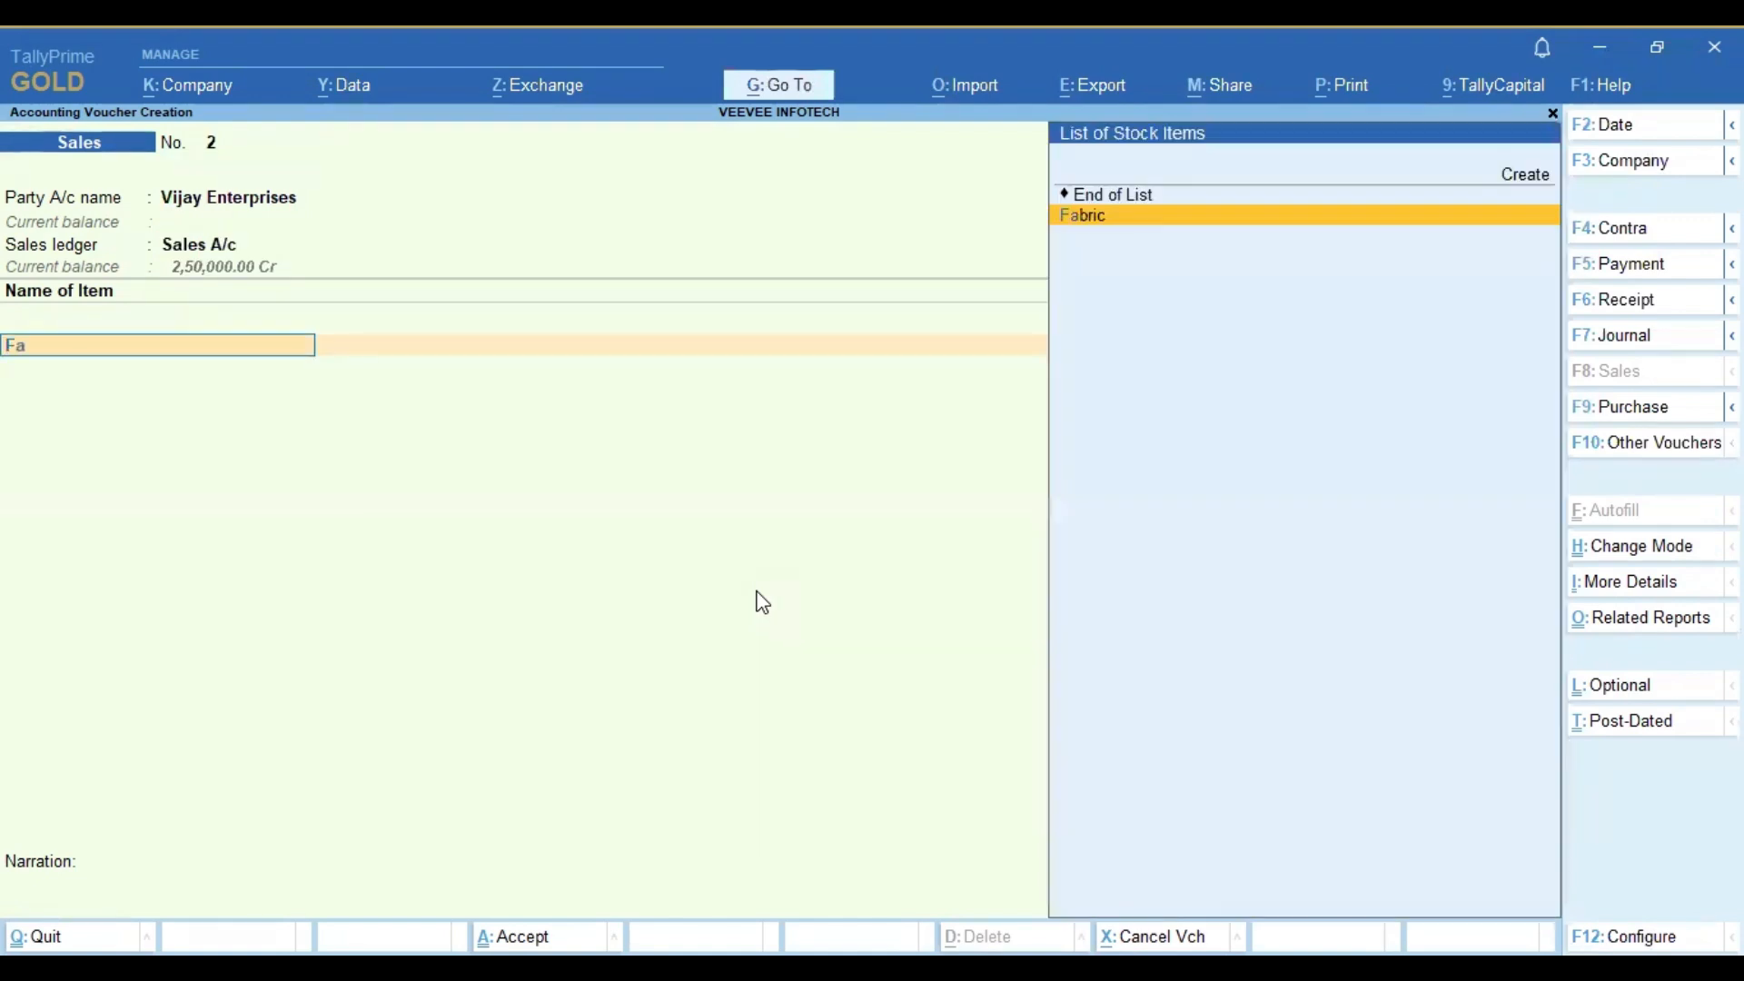
key(Return)
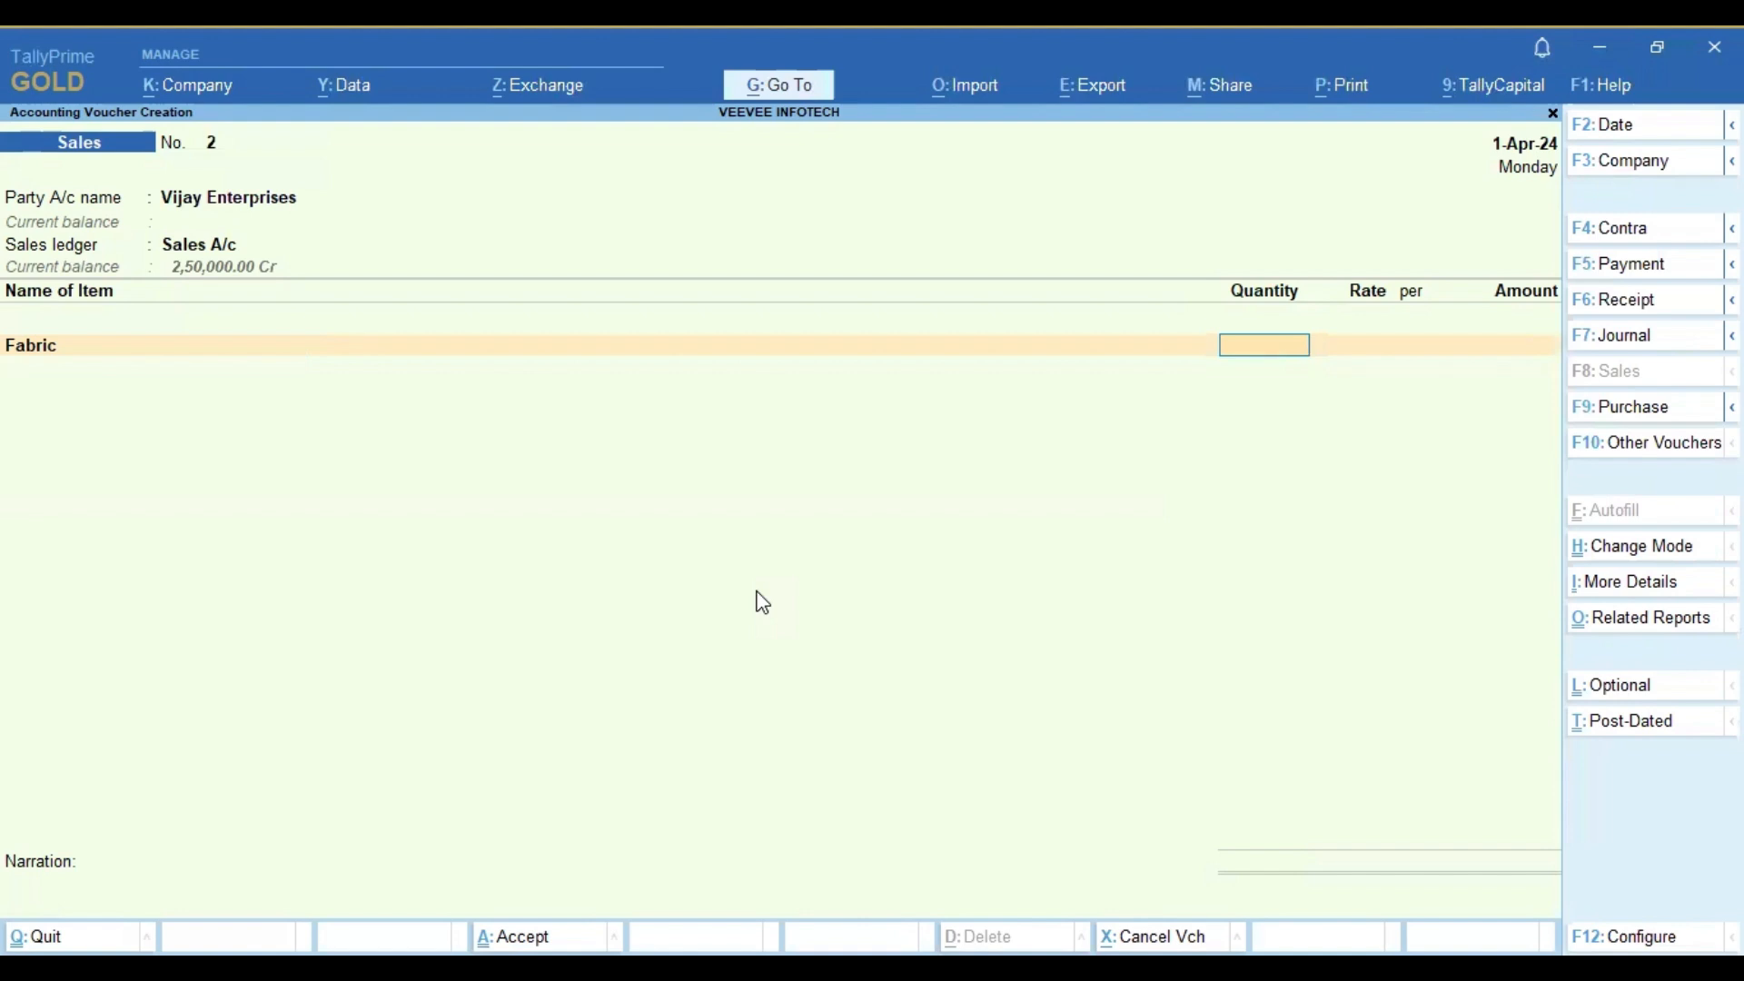
text(500)
key(Return)
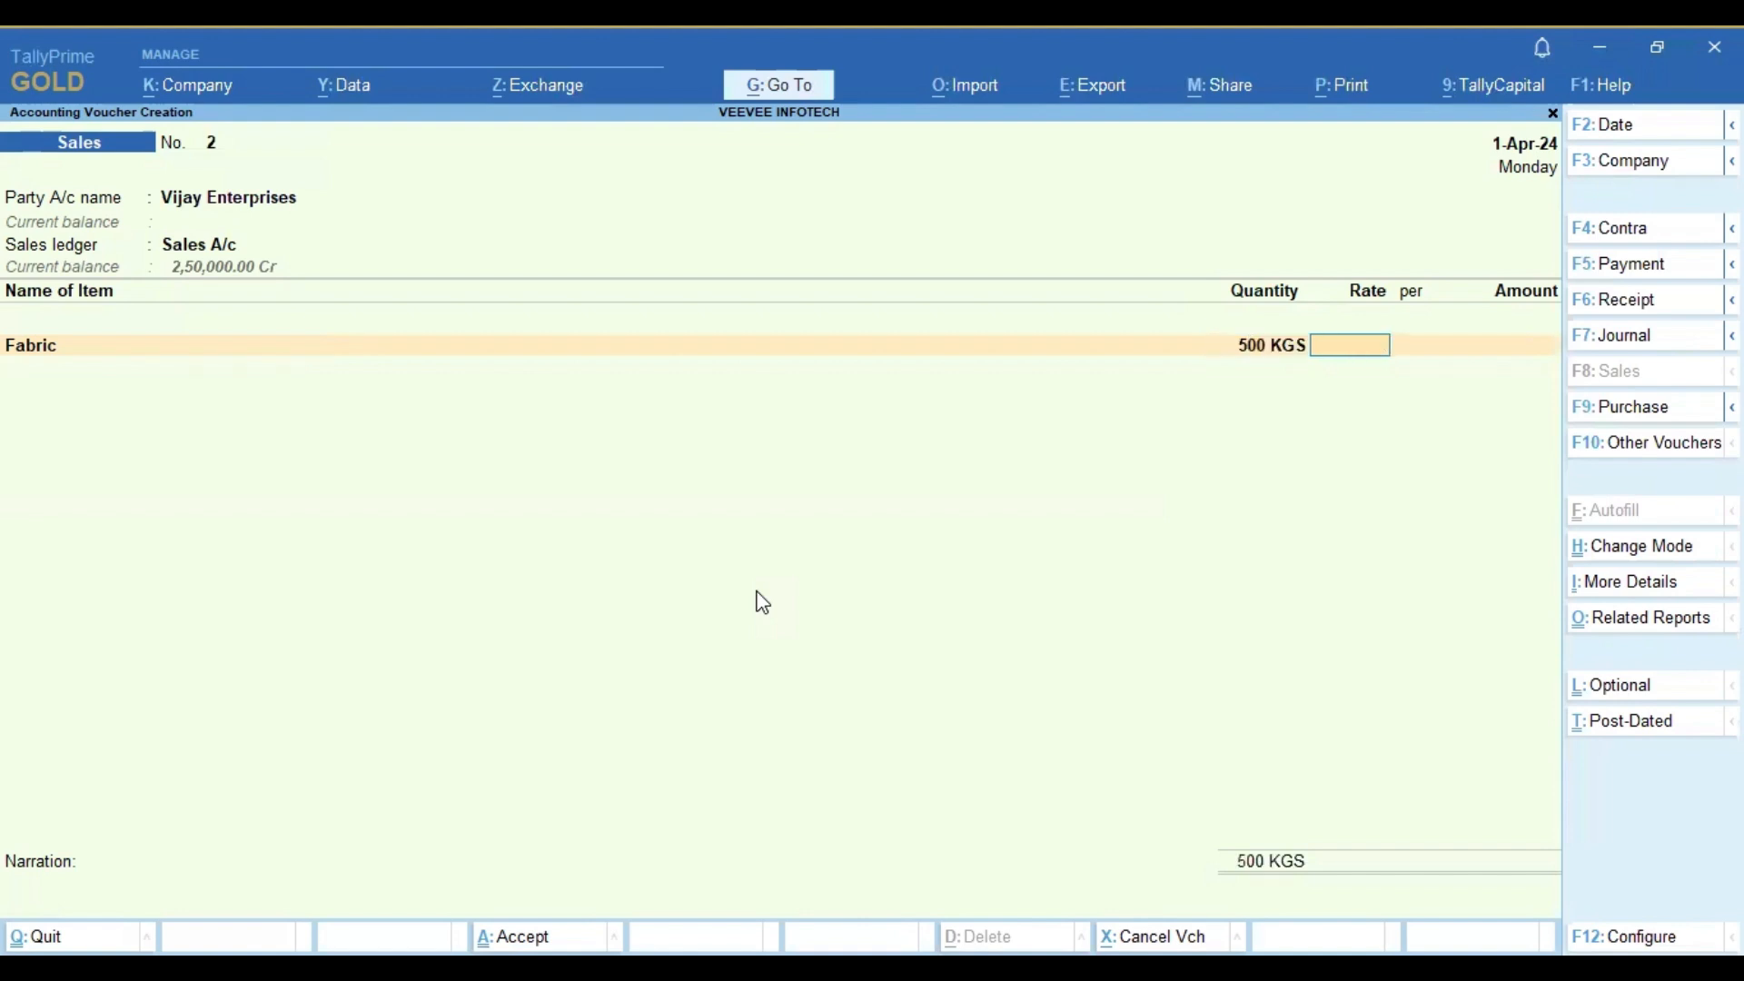
text(500)
key(Return)
key(Return)
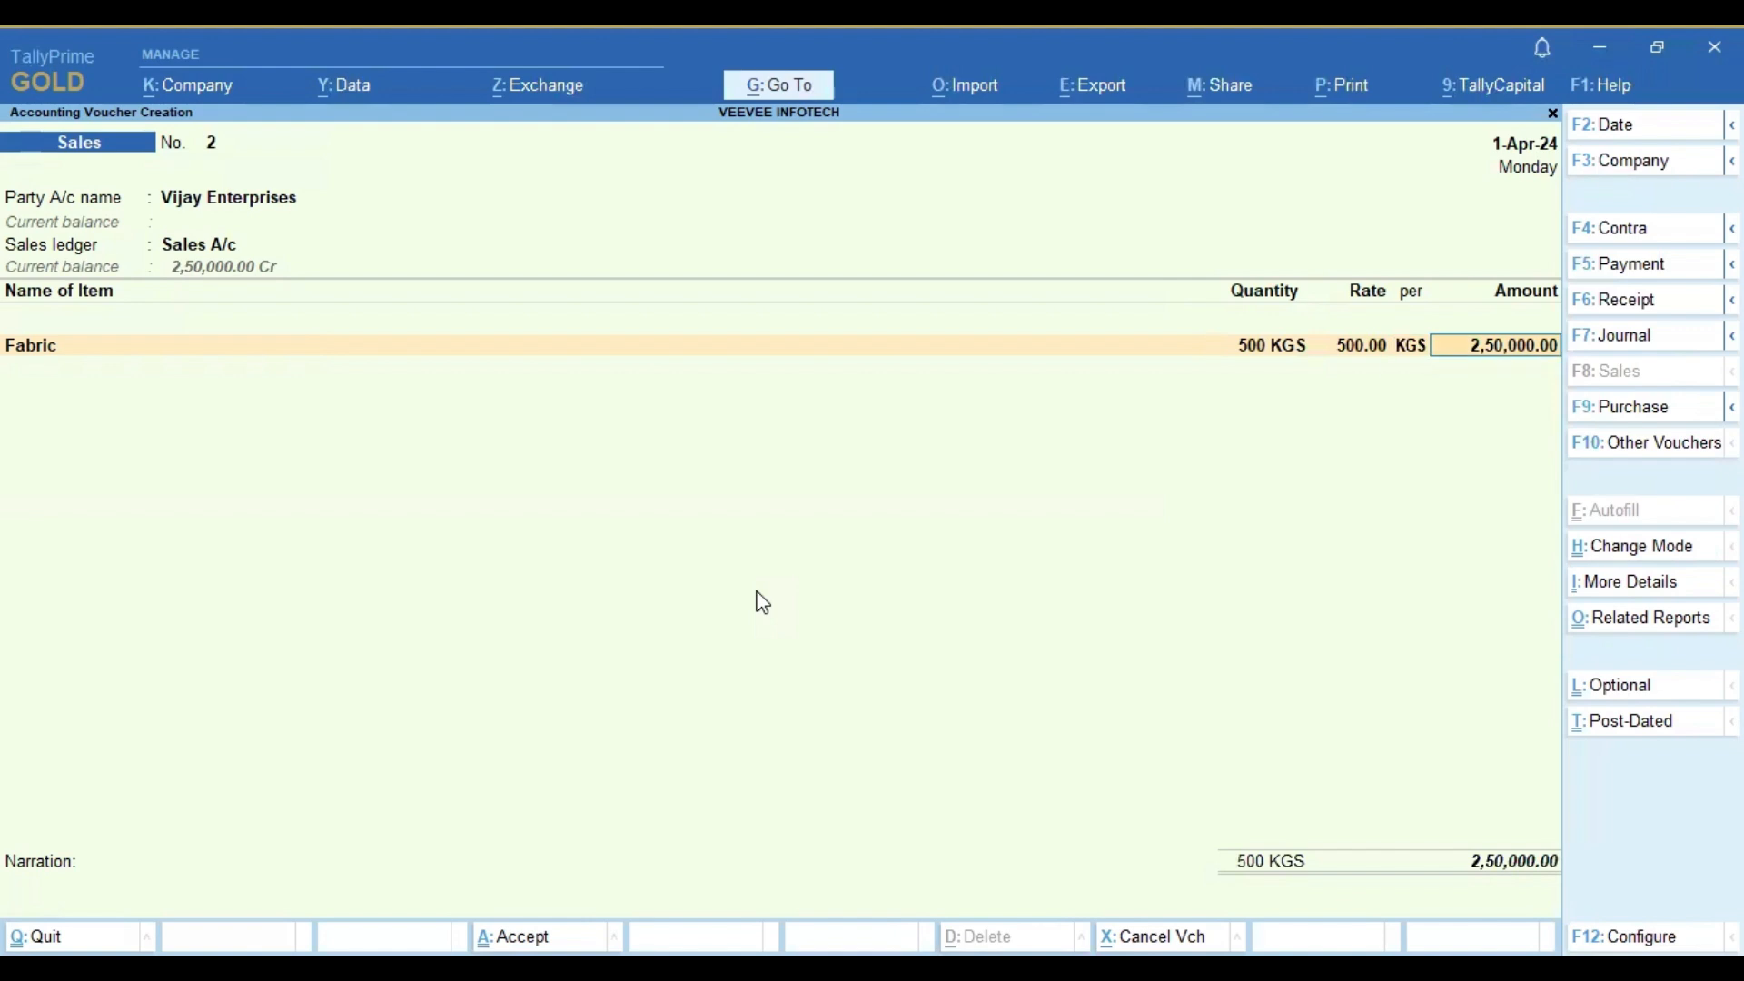
key(Return)
key(Return)
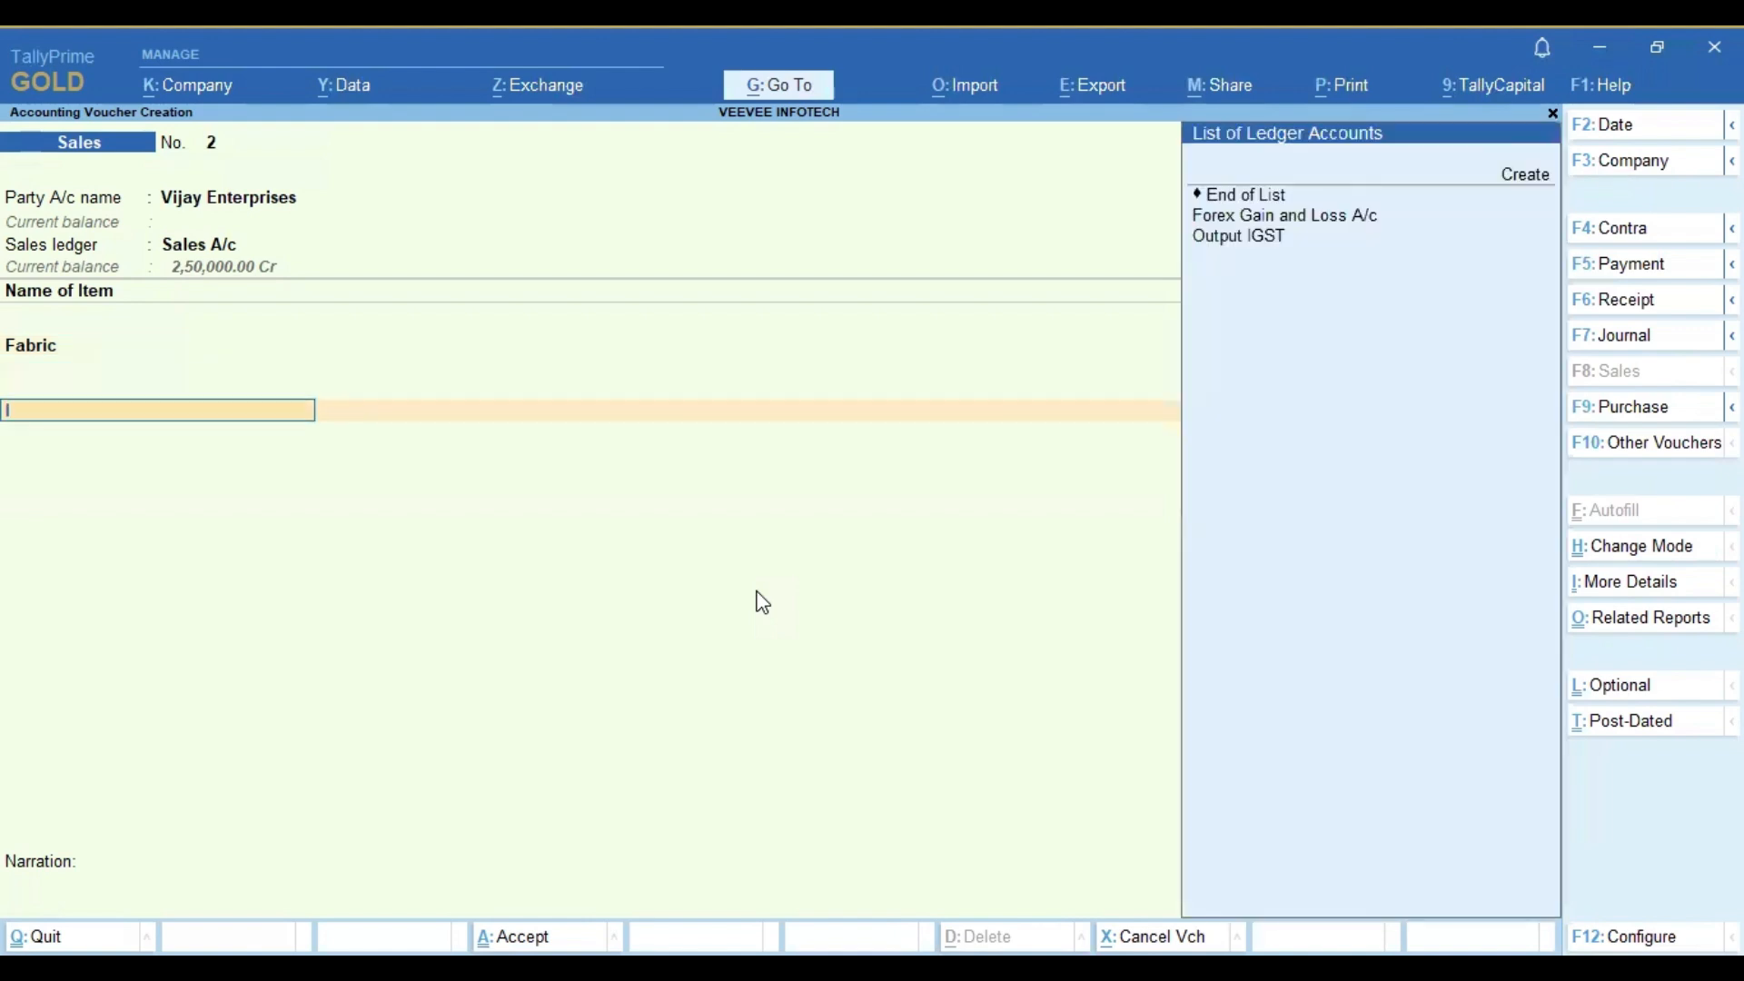
- Apply the Output IGST ledger to the Fabric sale and save the voucher
text(out)
key(Return)
key(Return)
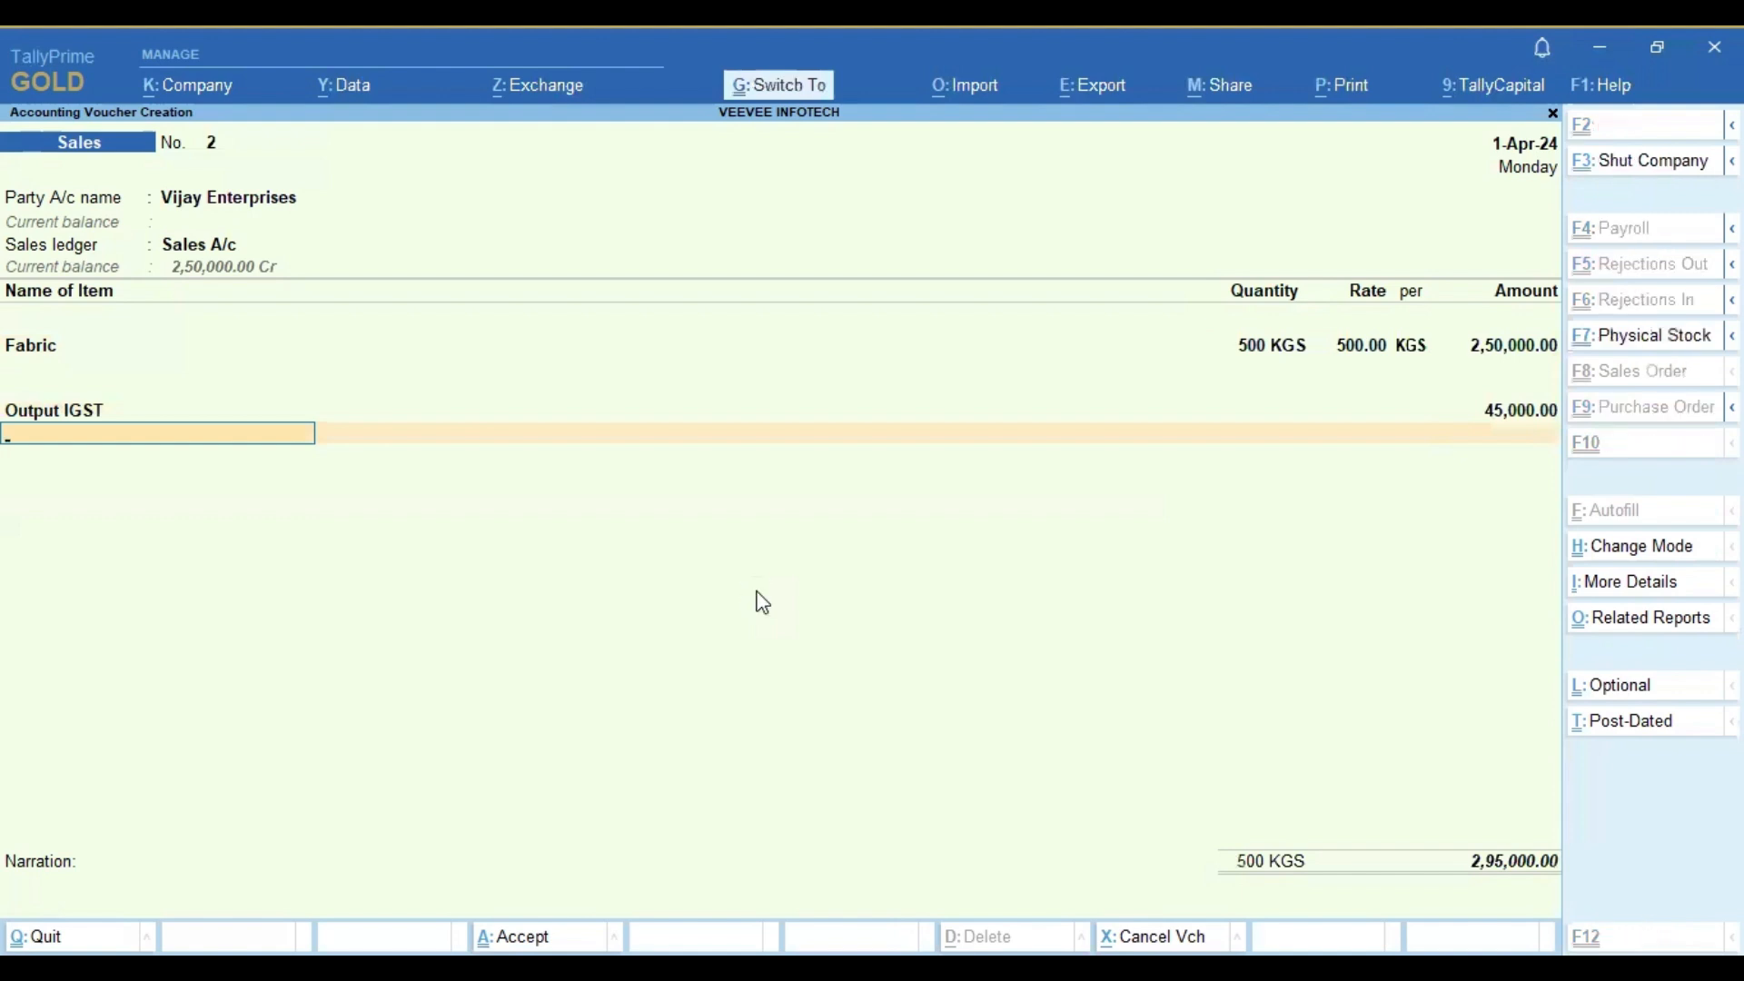
key(ctrl+a)
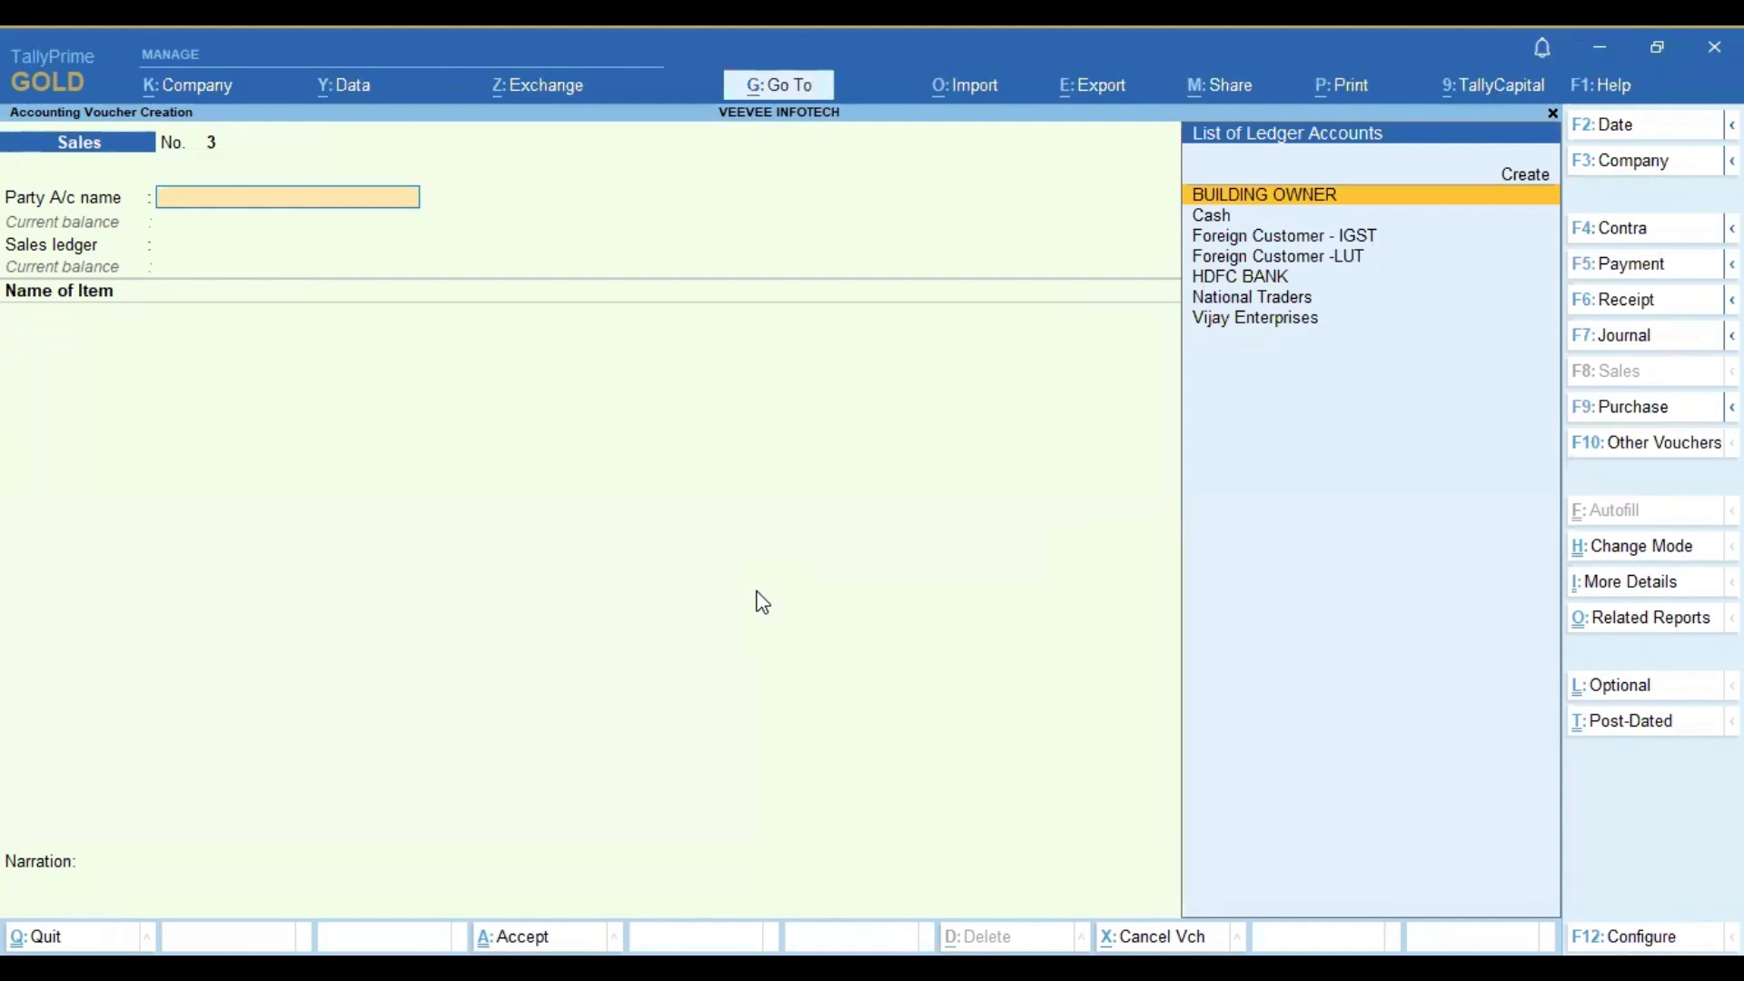
- Leave sales voucher entry and open the list of additional reports
key(Escape)
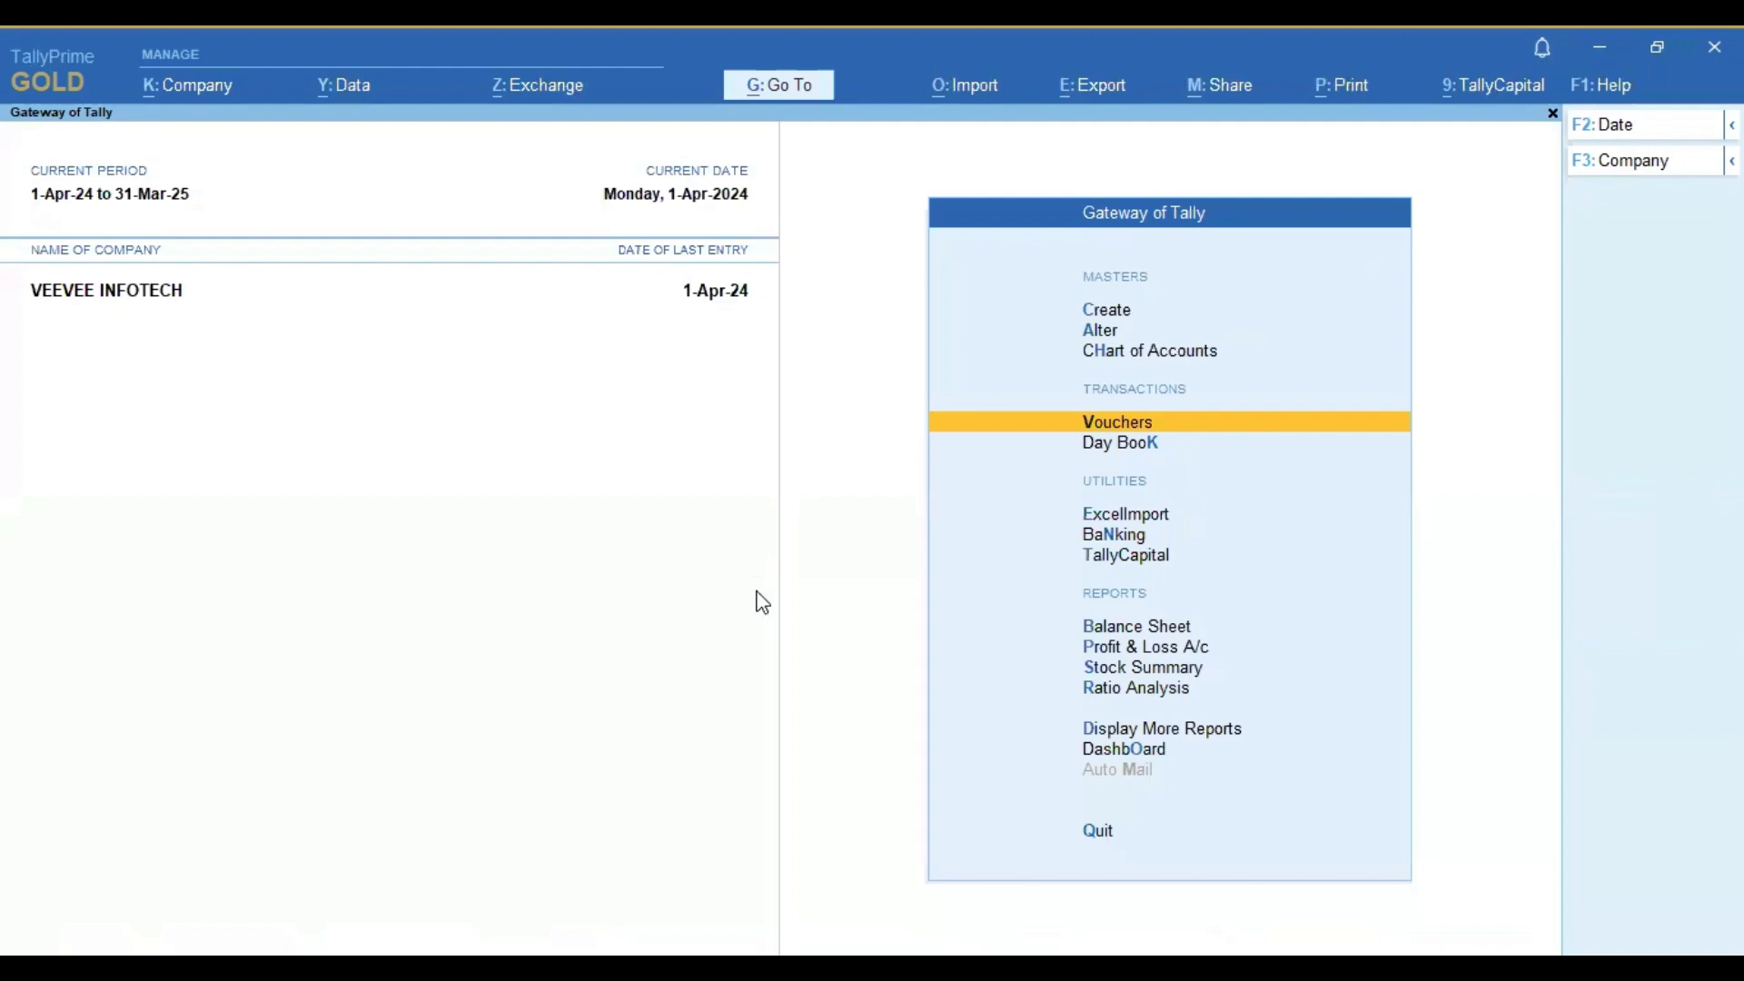
key(o)
key(Escape)
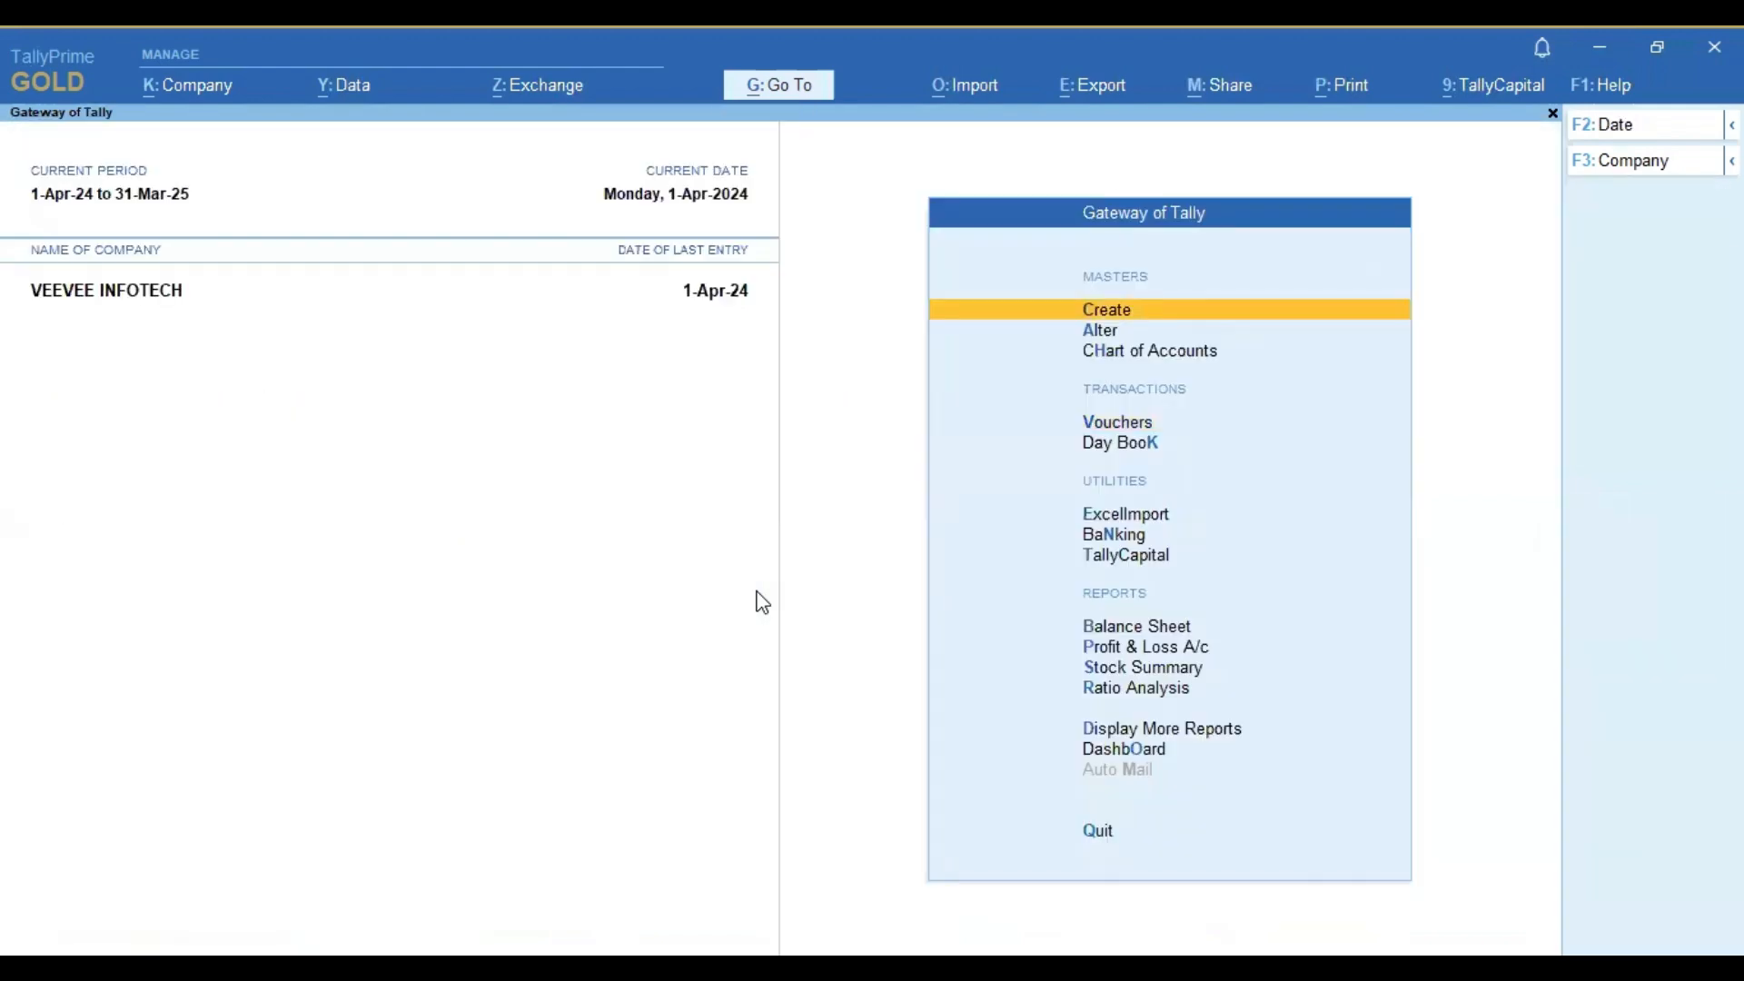
key(Escape)
key(n)
key(Down)
key(Down)
key(Down)
key(Down)
key(Down)
key(Down)
key(Down)
key(Down)
key(Down)
key(Down)
key(Down)
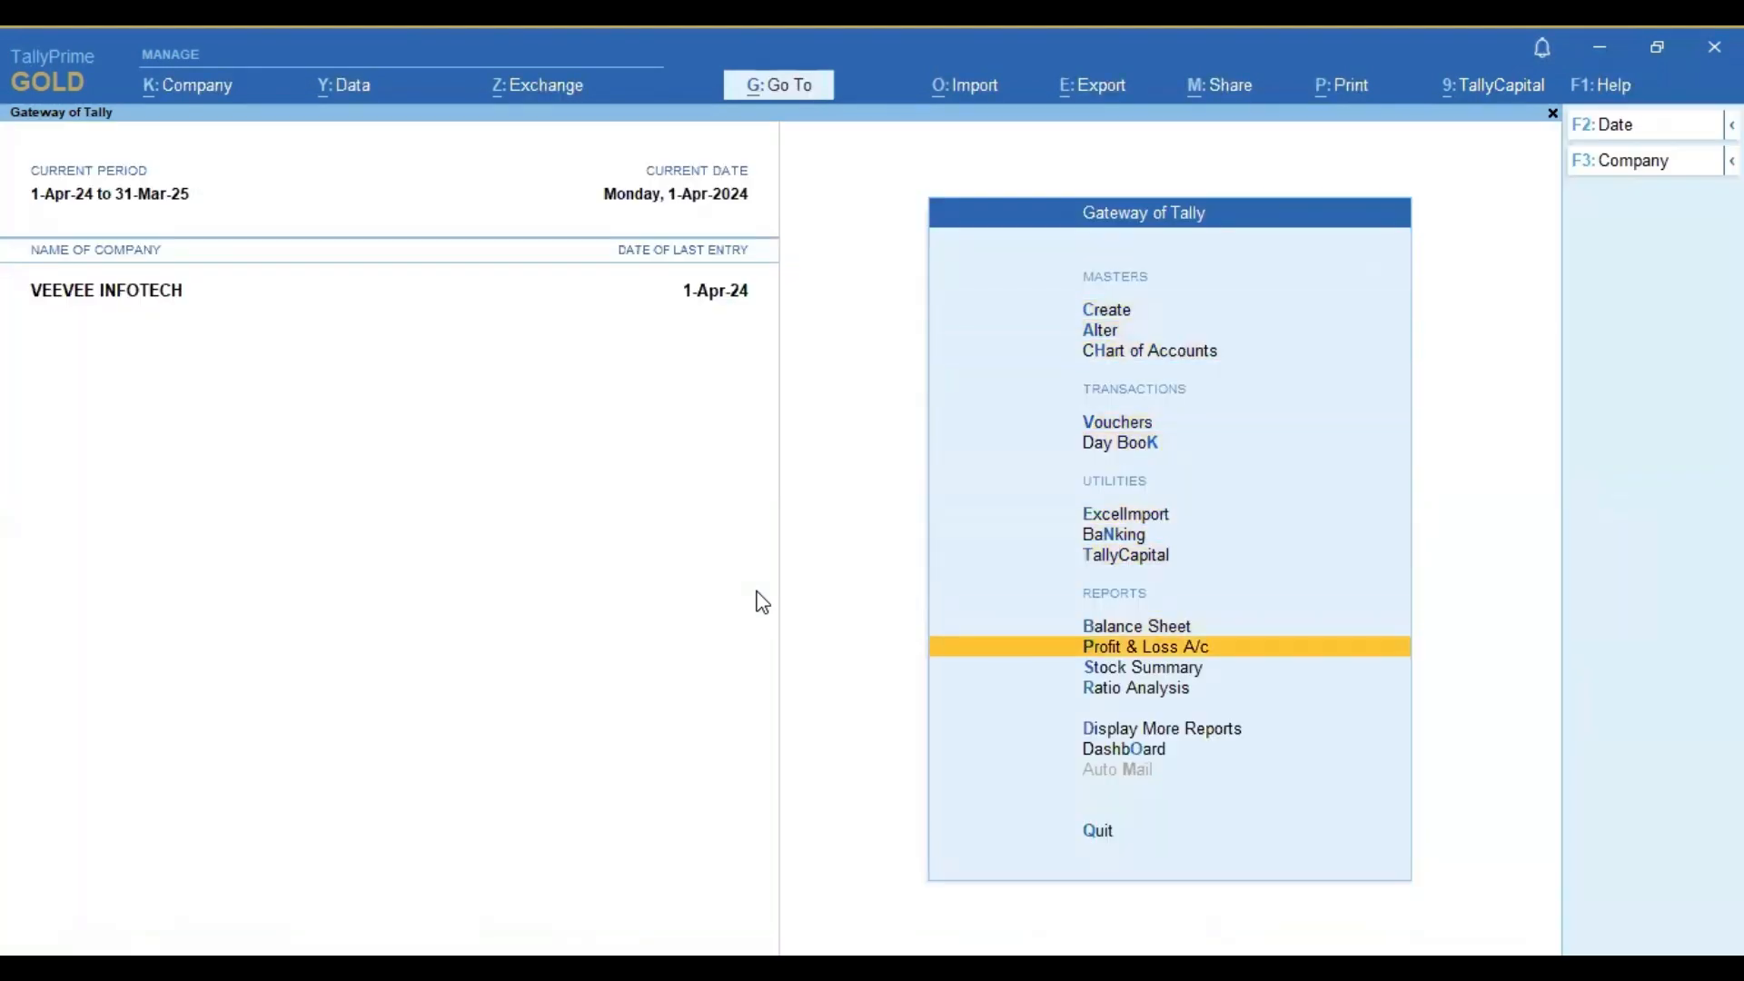
key(Down)
key(Return)
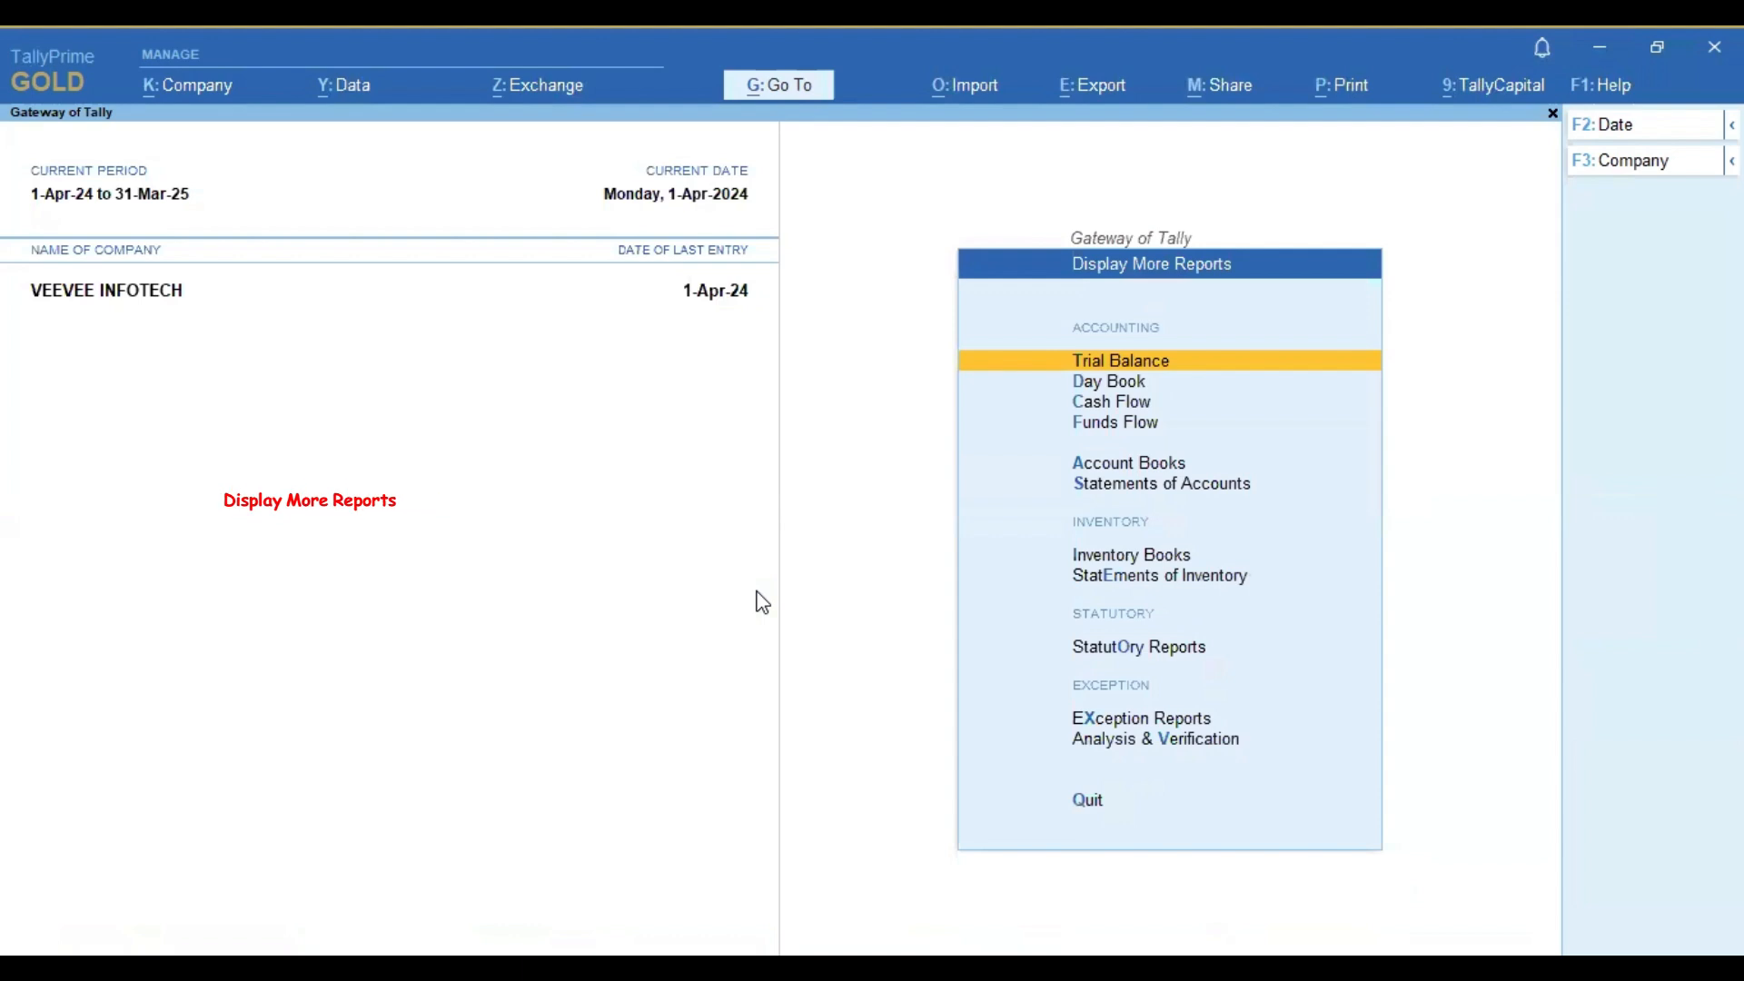
- Open the GSTR-1 return from the statutory GST reports for the period 1-4-2024 to 30-4-2024
key(Down)
key(Down)
key(Down)
key(Down)
key(Down)
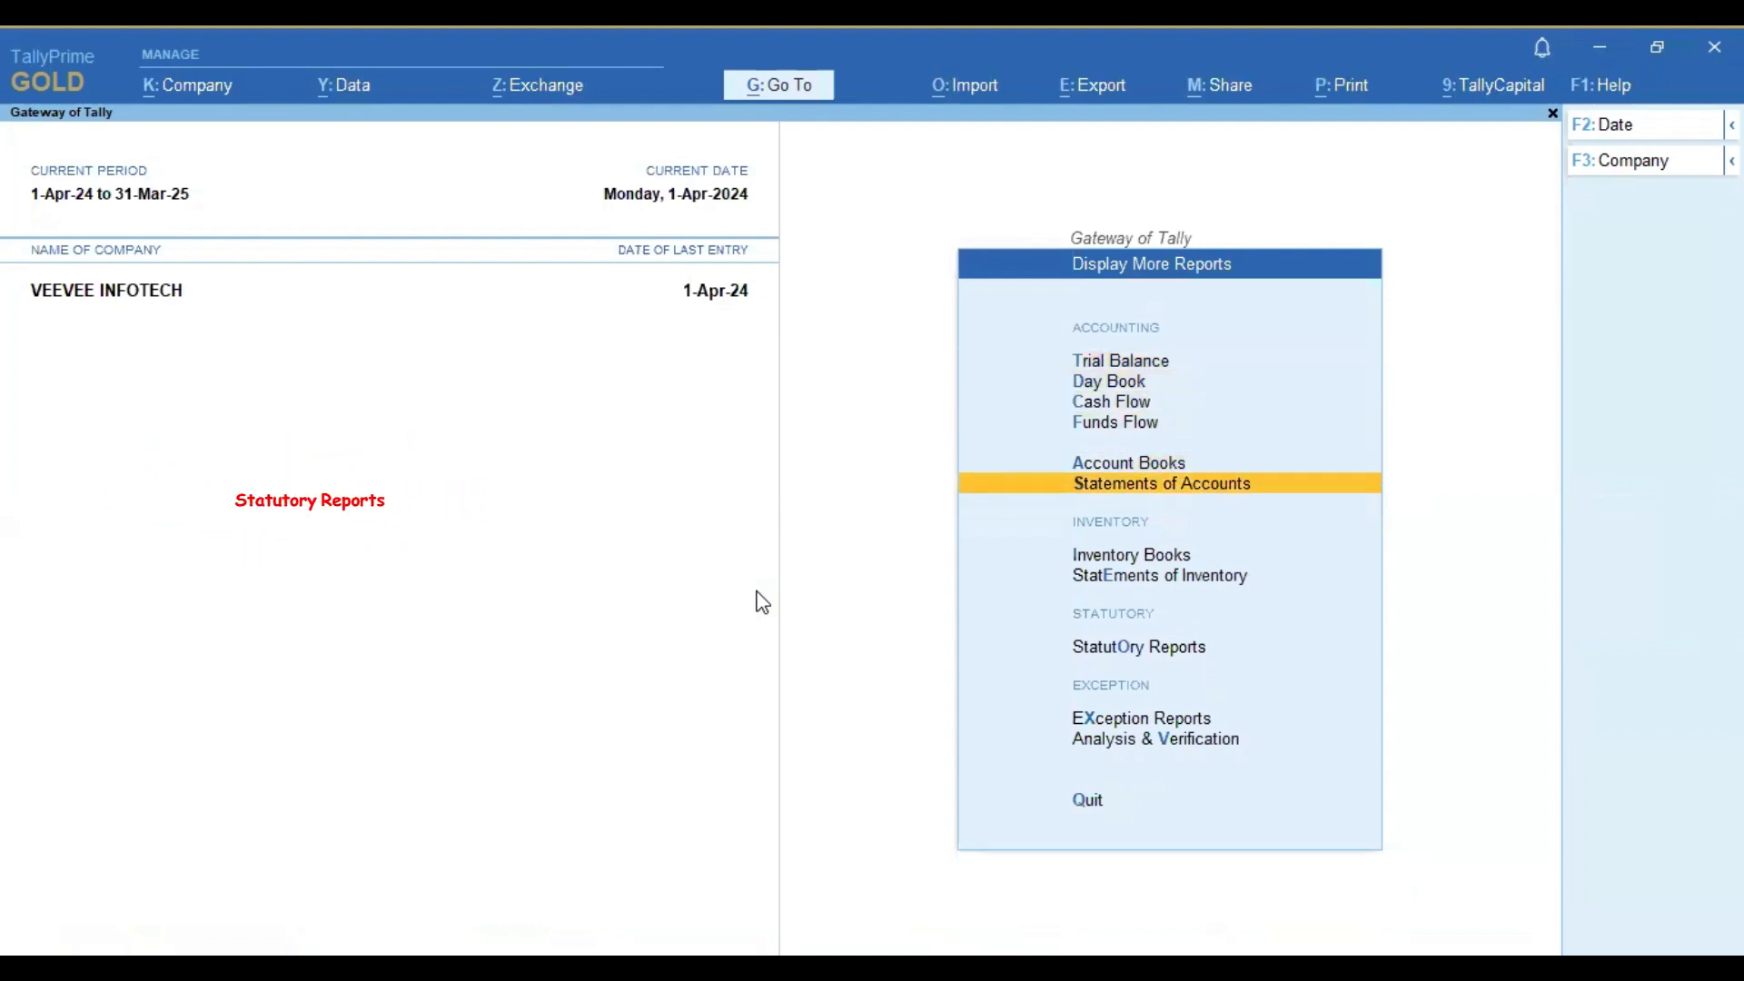
key(Down)
key(Down)
key(Down)
key(Down)
key(Up)
key(Return)
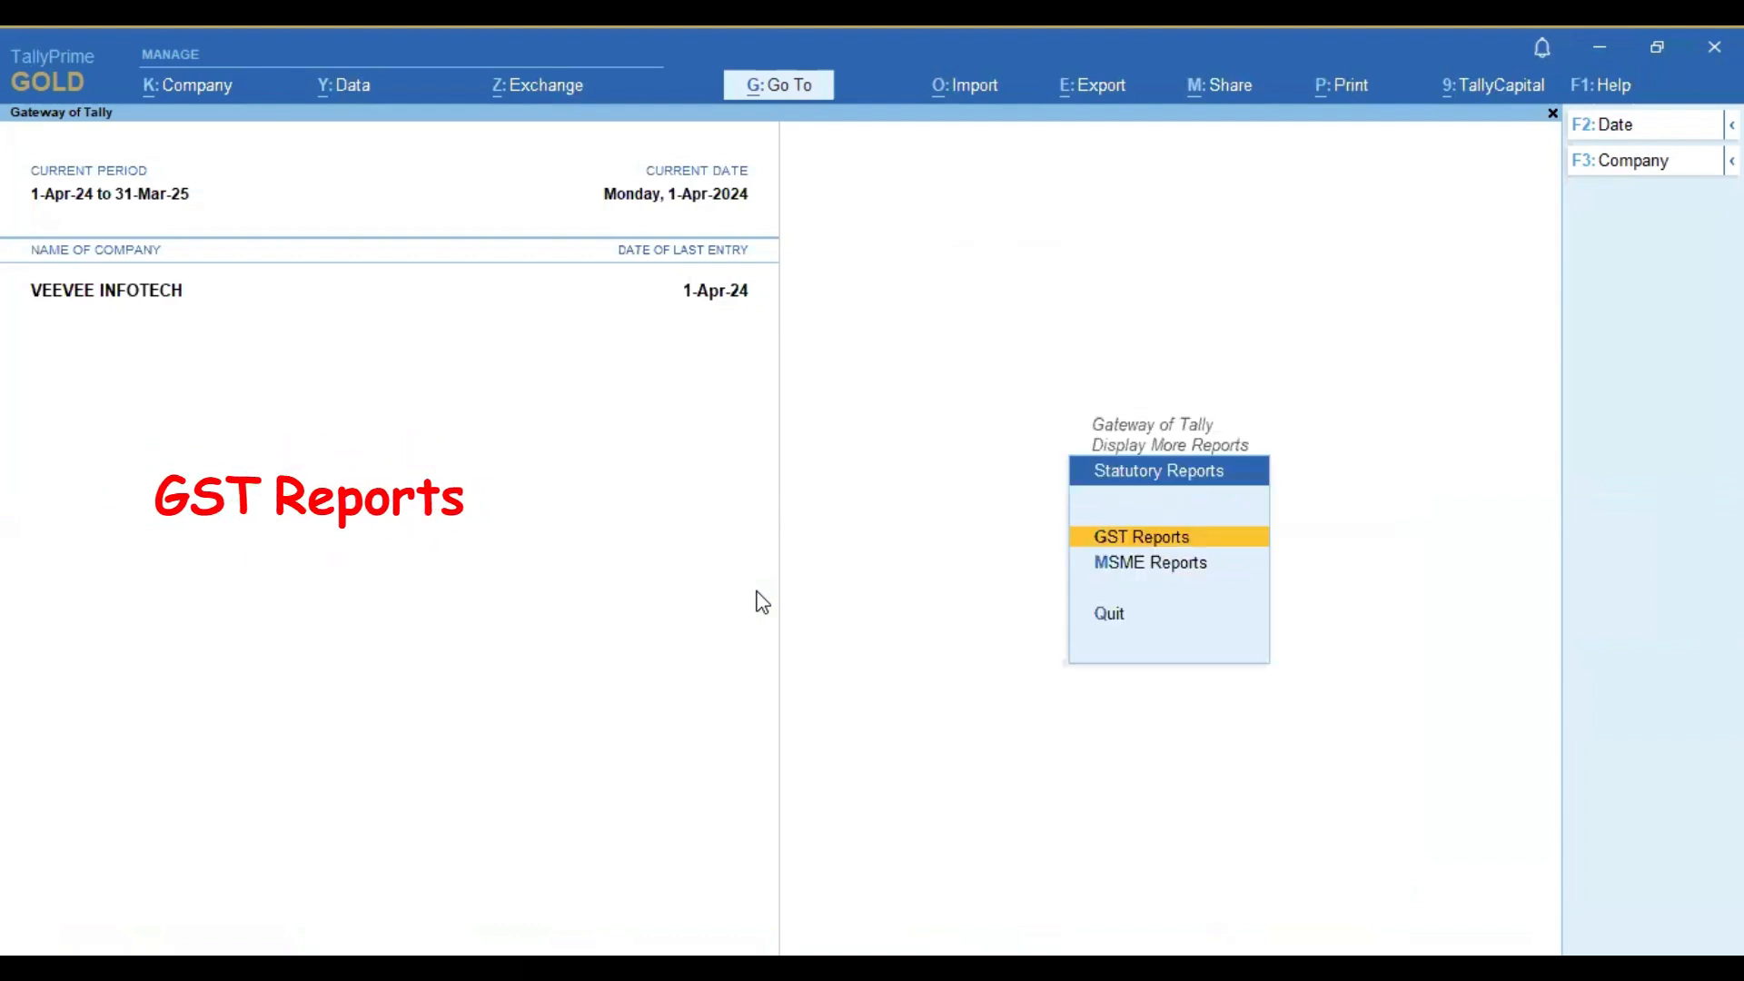
key(Return)
key(Down)
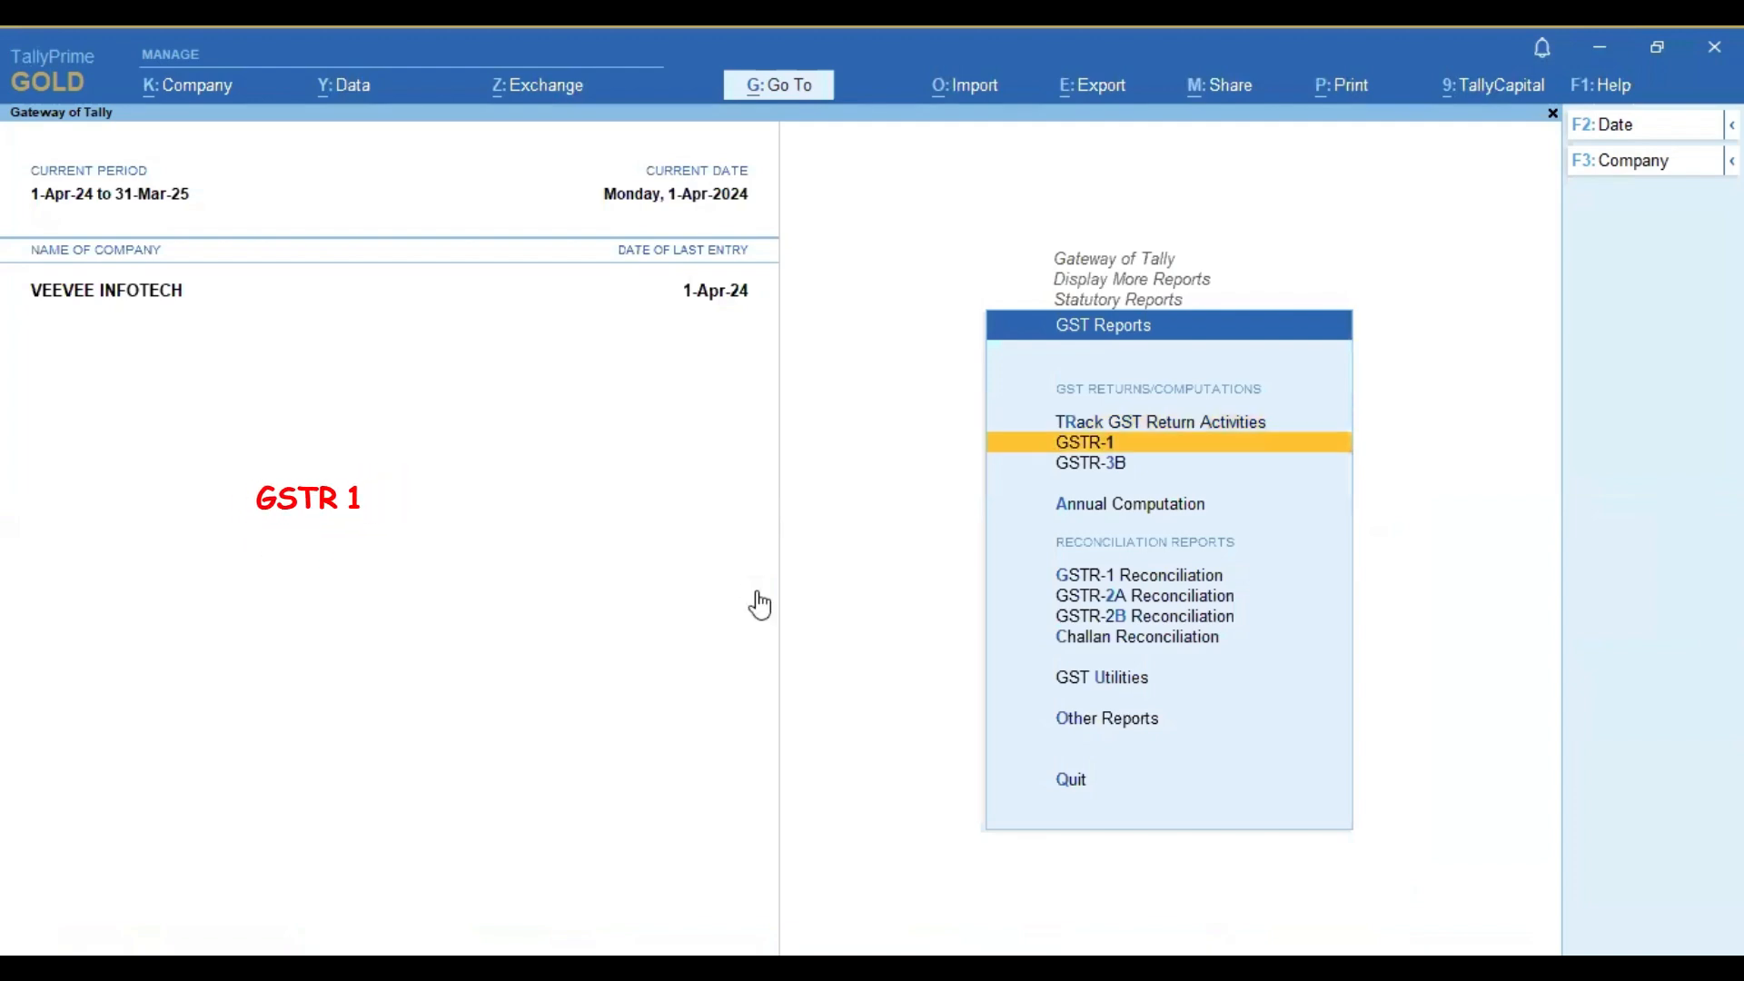
key(Return)
key(F2)
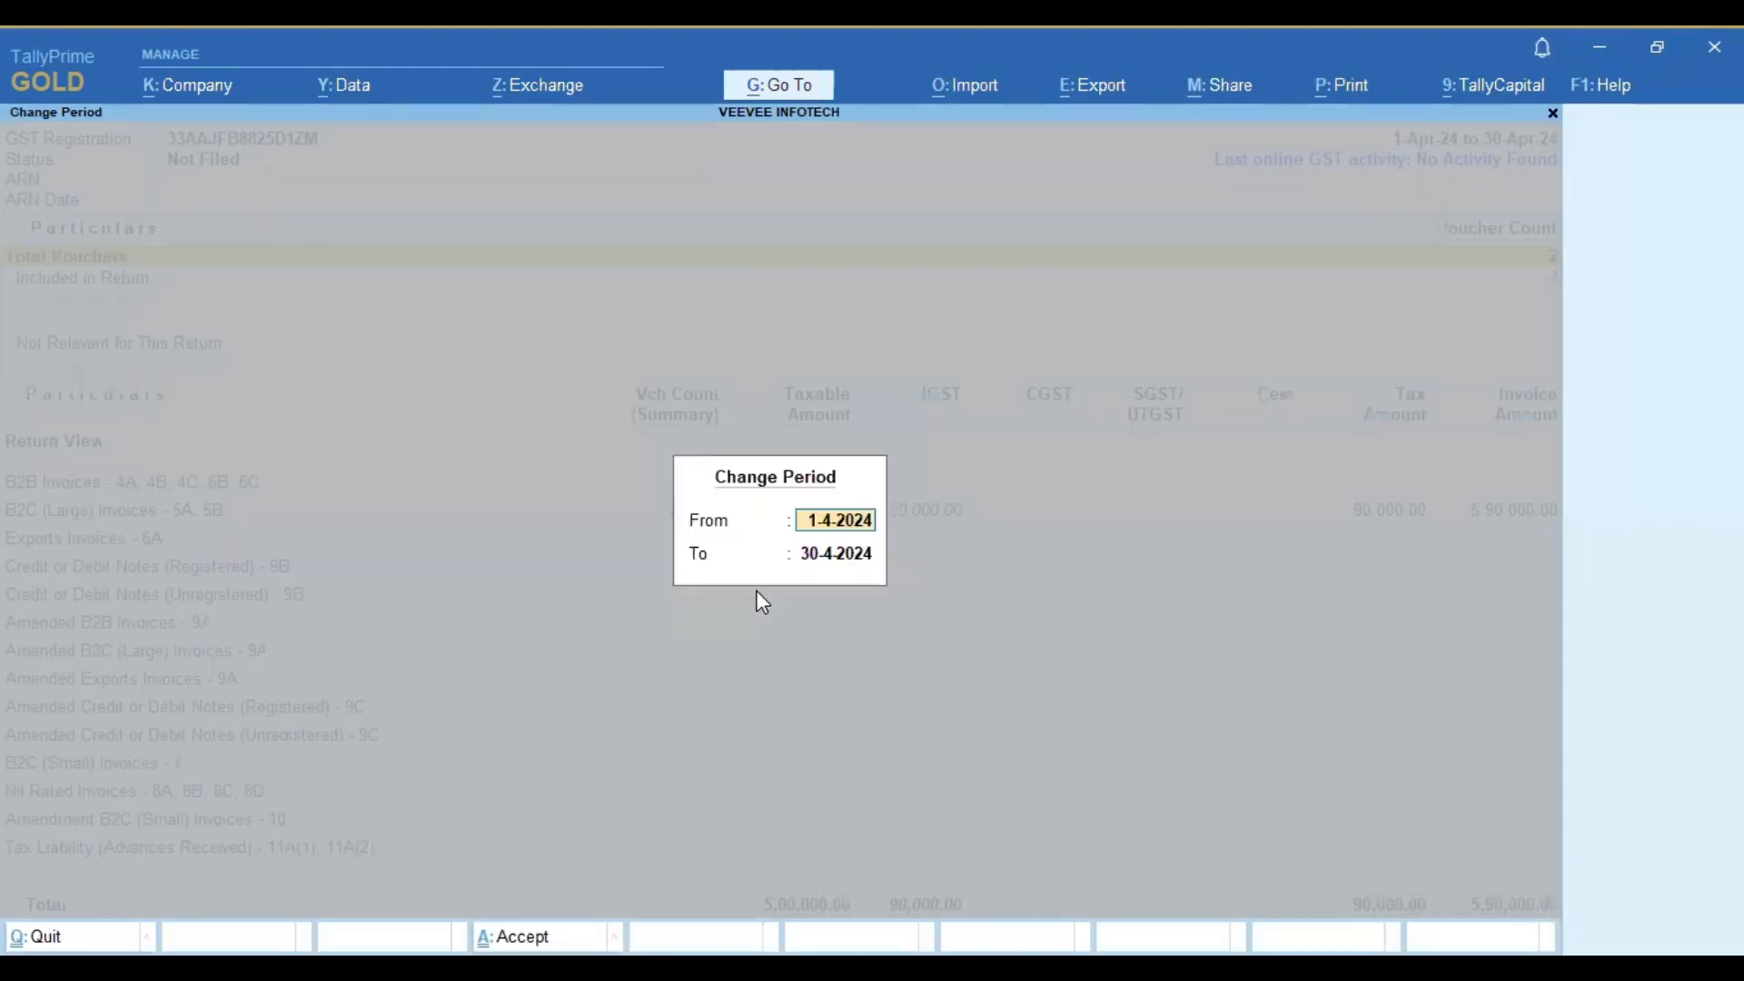
key(Return)
key(Return)
- Open the B2C (Large) Invoices - 5A, 5B section of GSTR-1, review its vouchers and return to the summary
key(Down)
key(Down)
key(Down)
key(Down)
key(Down)
key(Down)
key(Down)
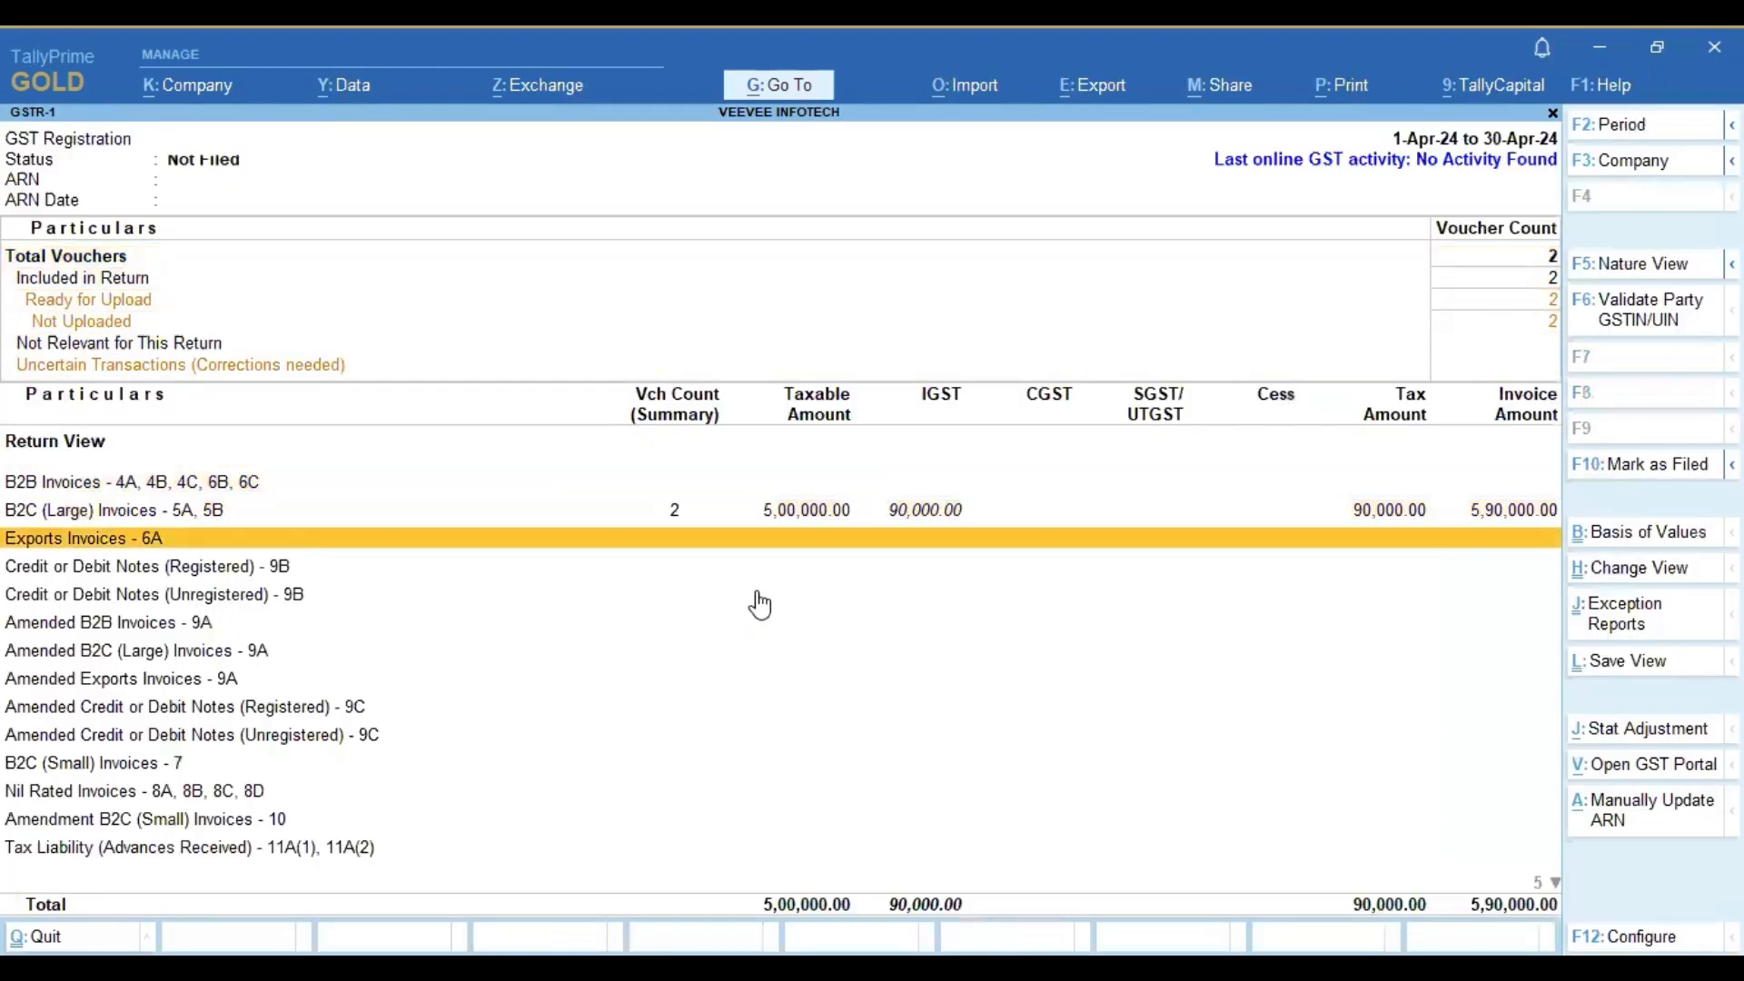
key(Up)
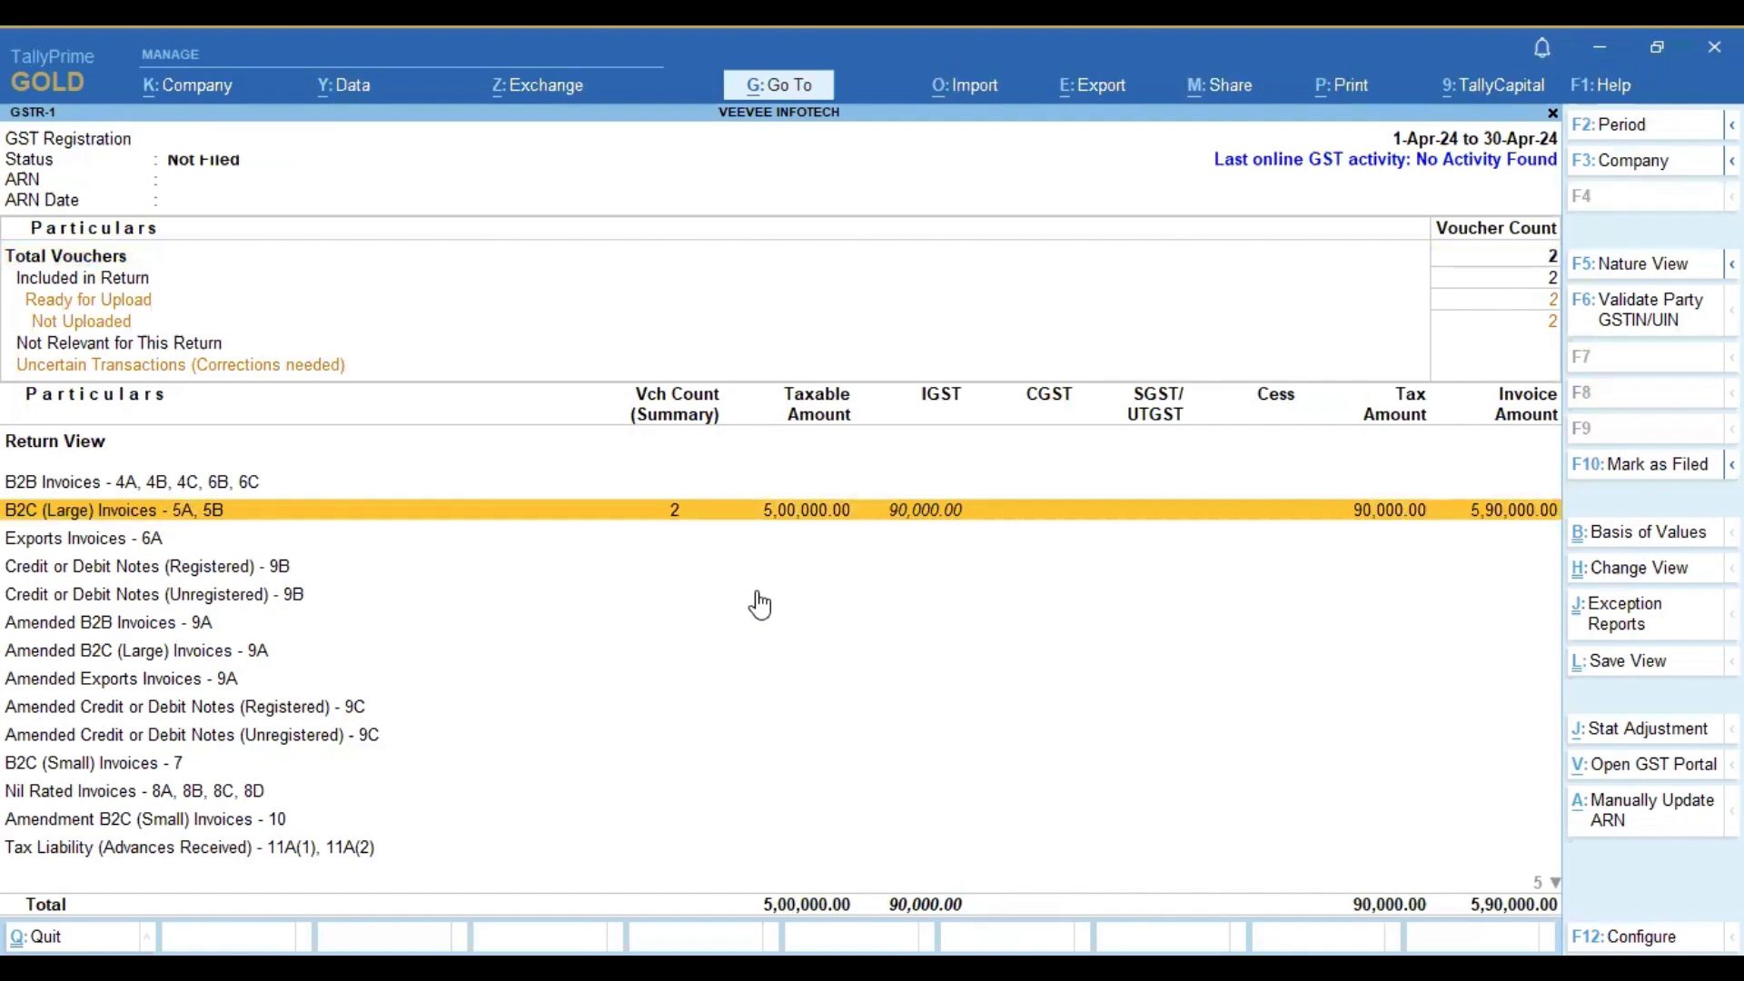
key(Return)
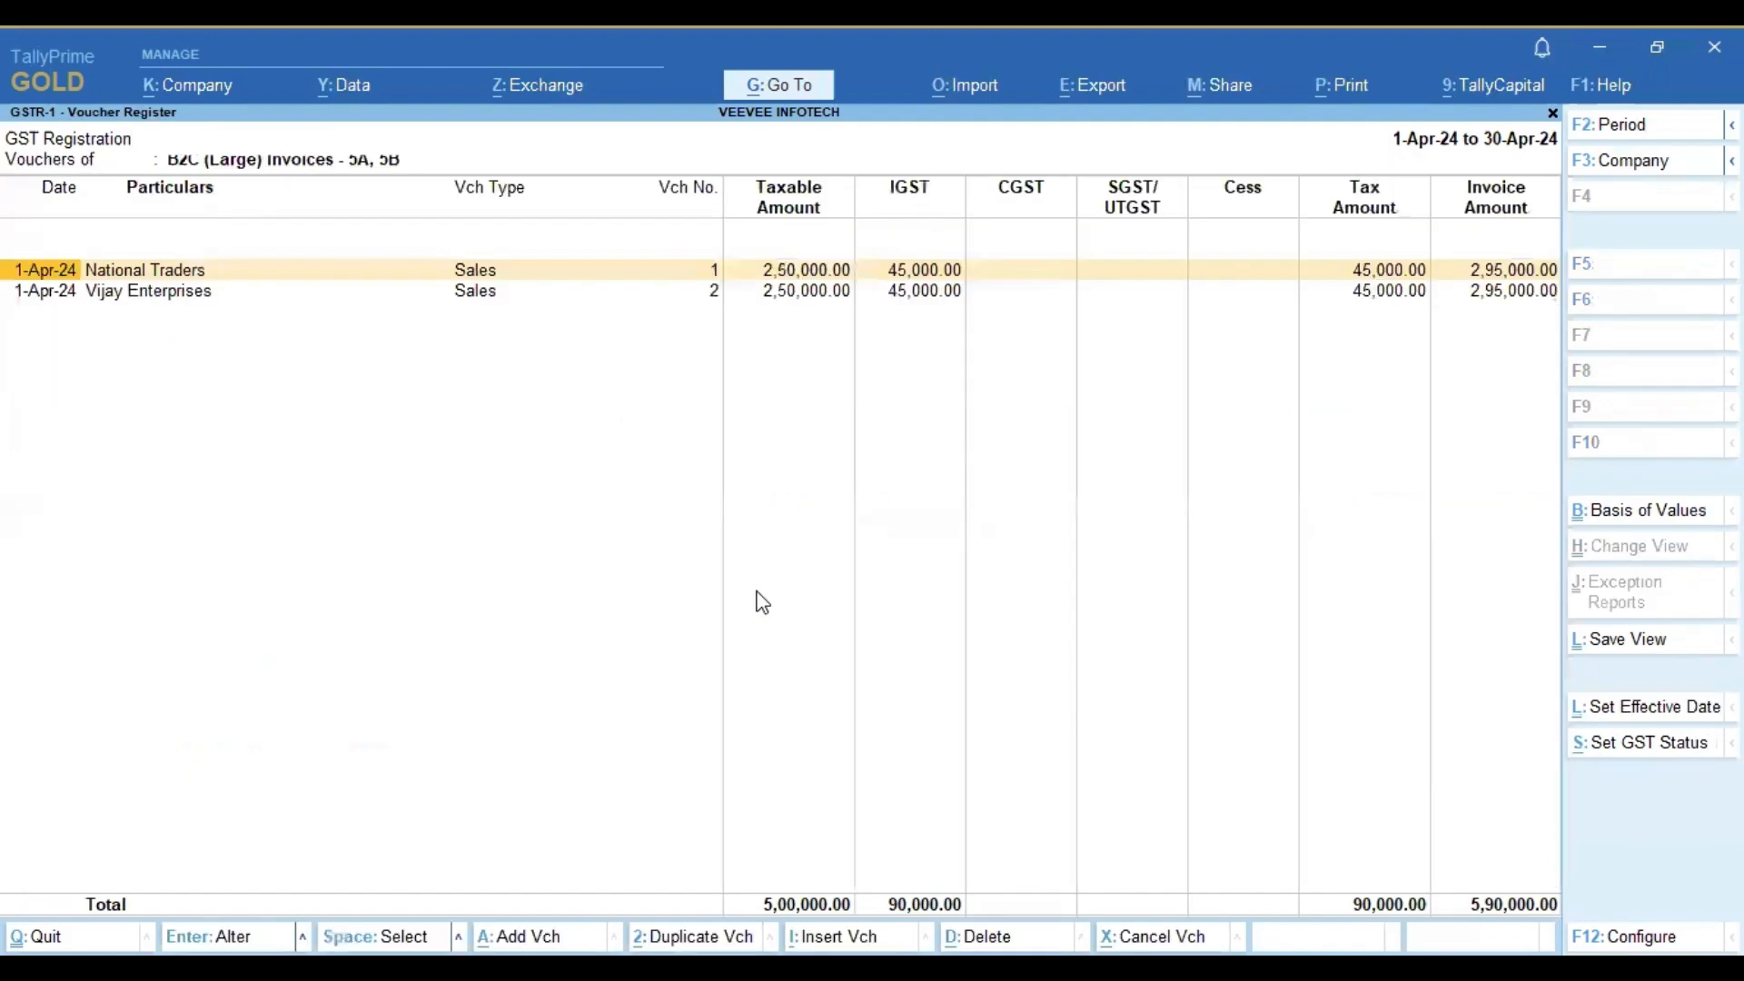
key(Down)
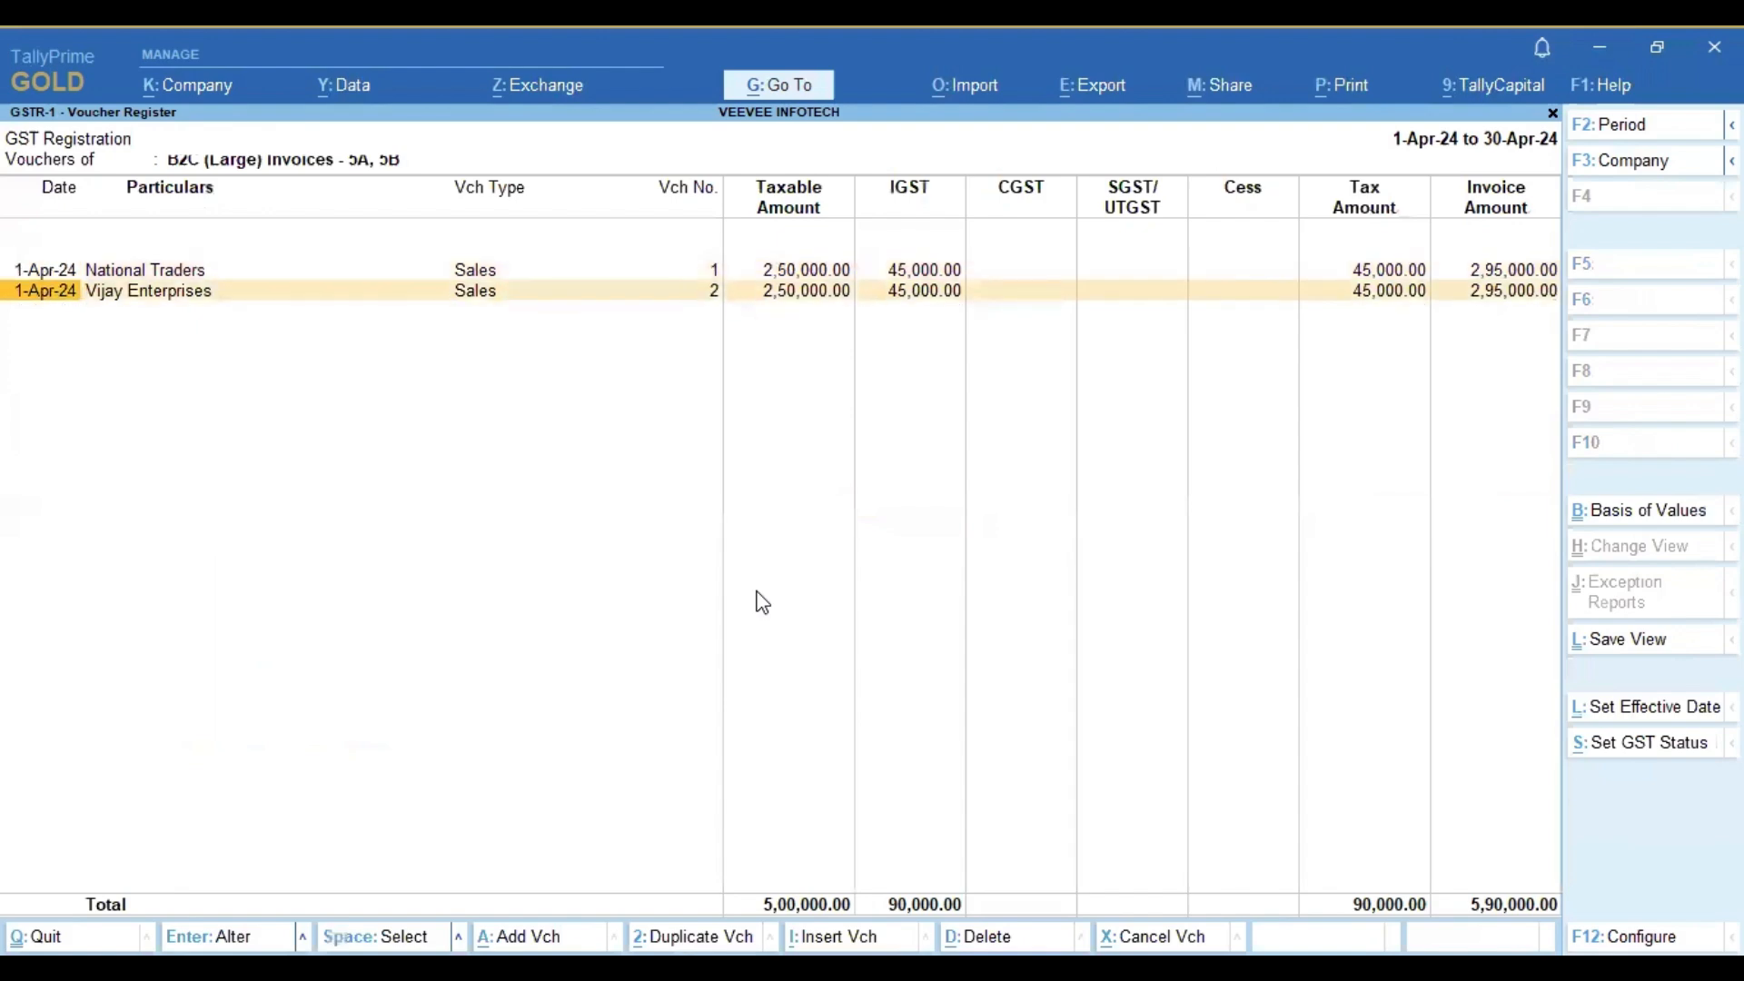
key(Escape)
- Look through the sections of the GSTR-1 return view and go back to B2C (Large) Invoices - 5A, 5B
key(Down)
key(Down)
key(Down)
key(Down)
key(Down)
key(Down)
key(Down)
key(Down)
key(Down)
key(Down)
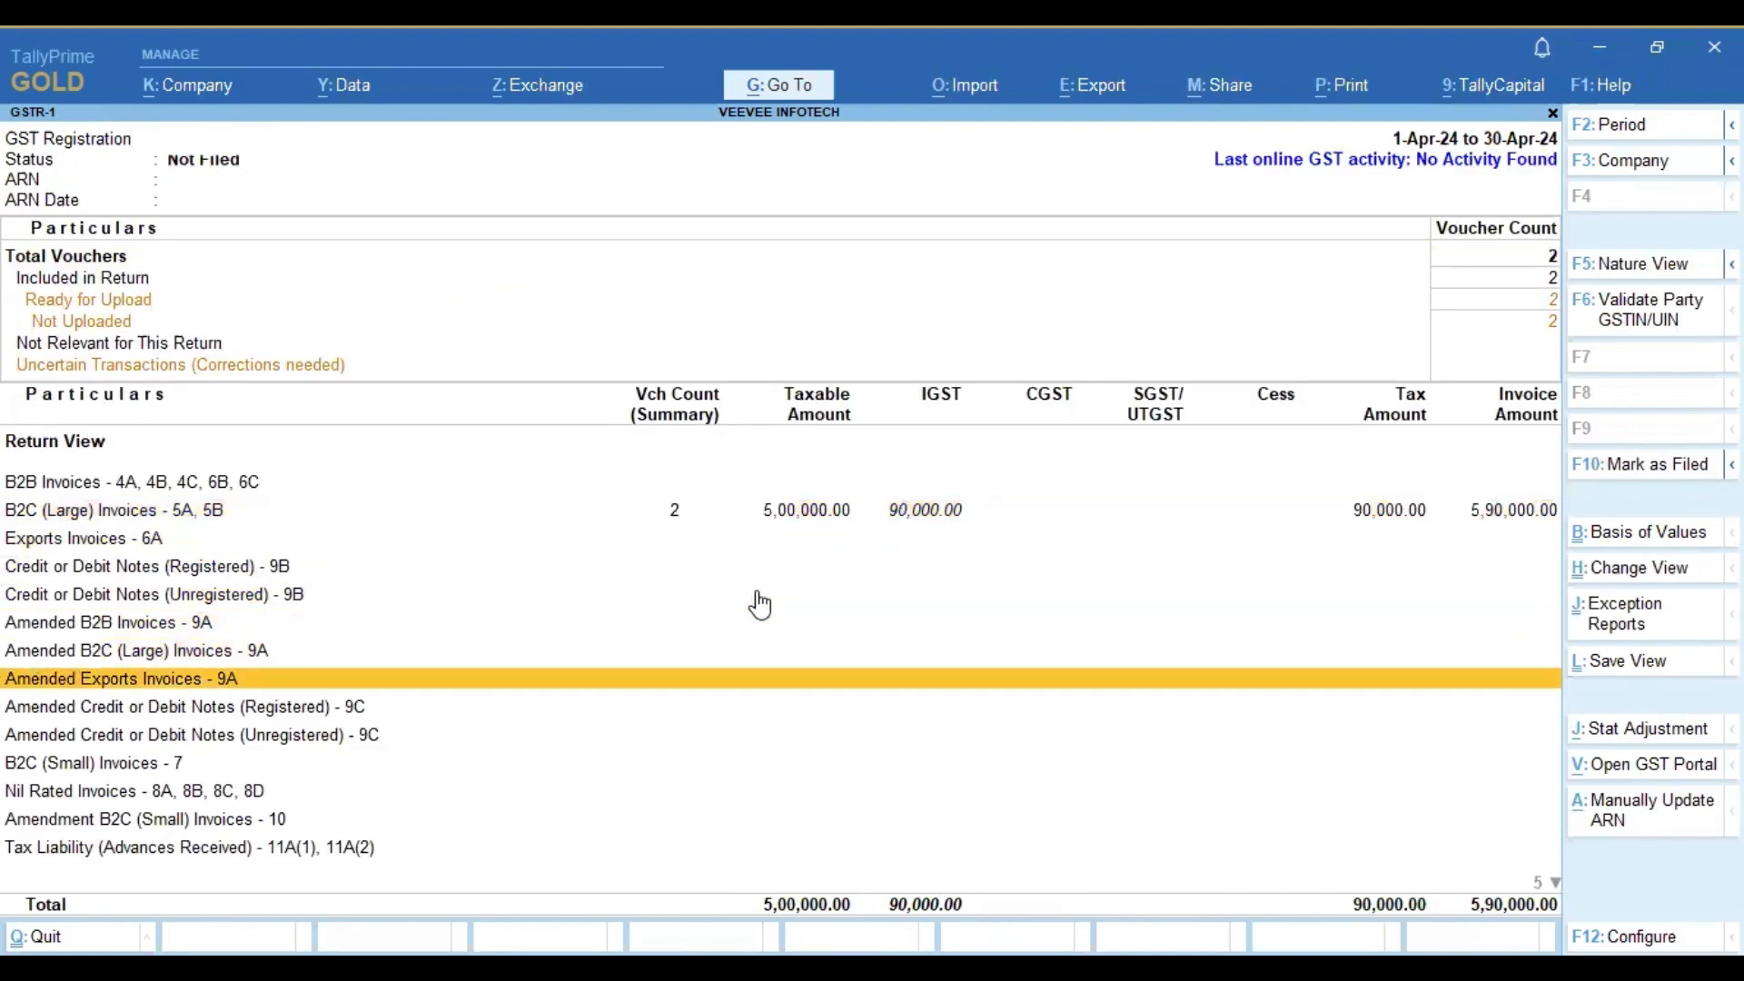
key(Up)
key(Up)
key(Up)
key(Up)
key(Up)
key(Up)
key(Up)
key(Up)
key(Up)
key(Up)
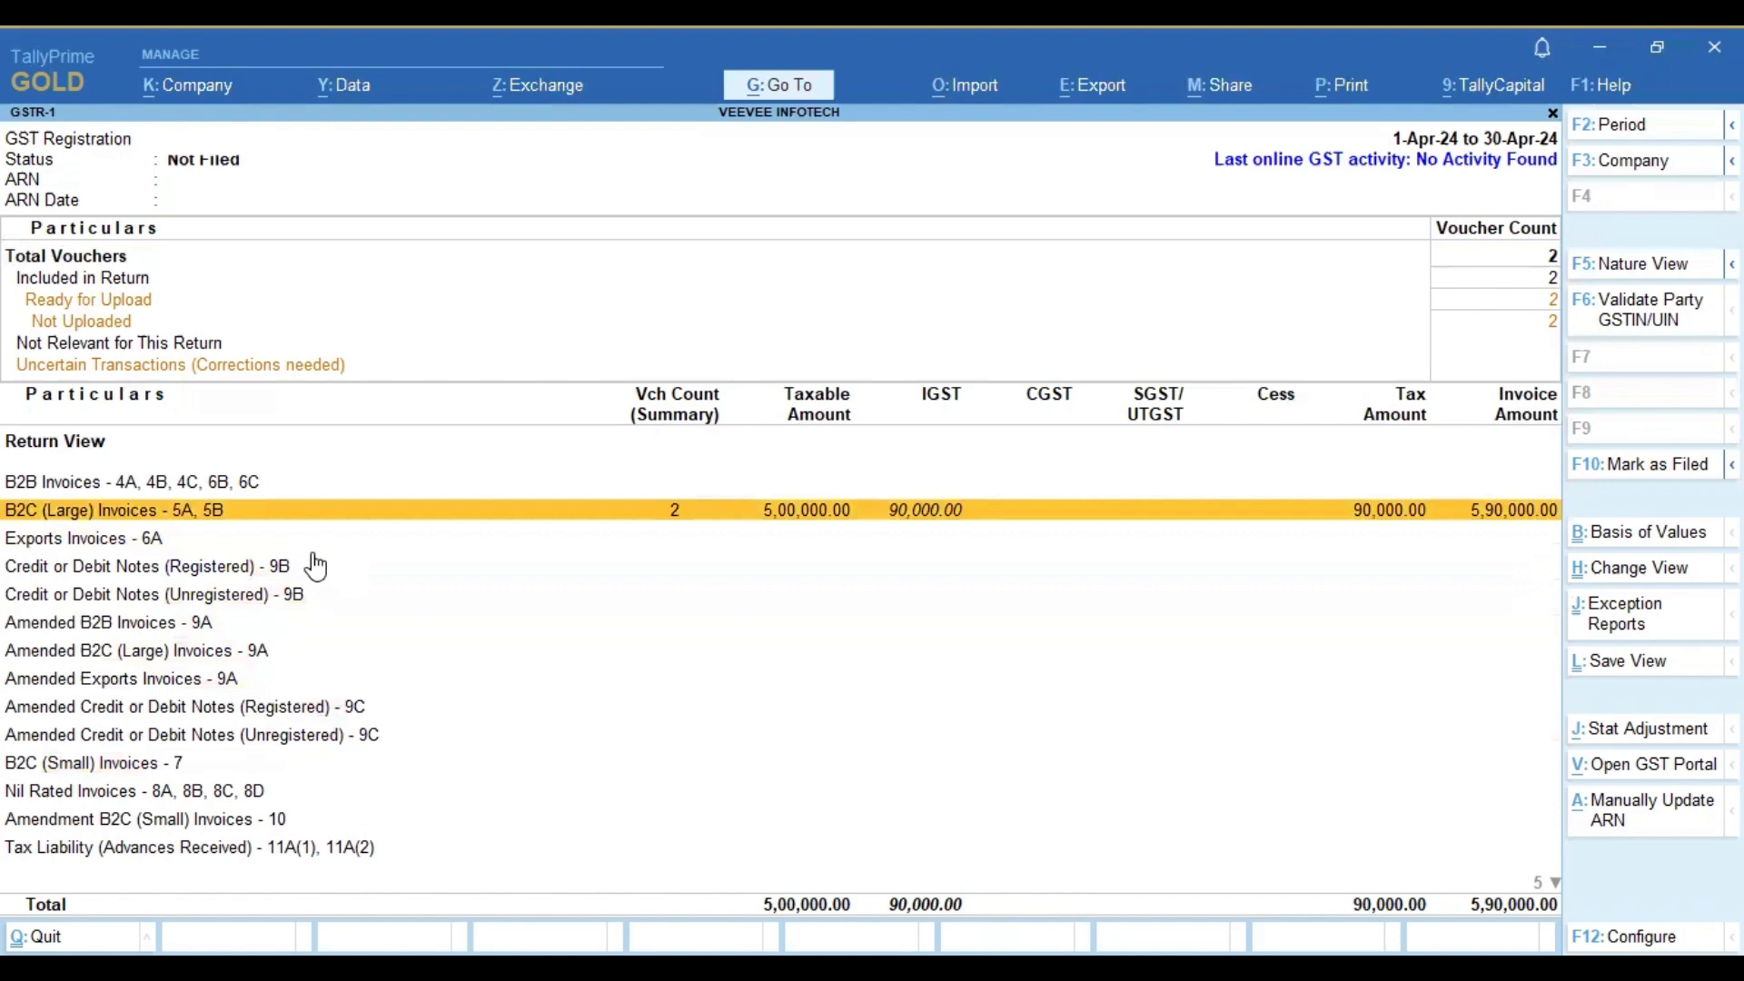
- Open the National Traders sales voucher from B2C (Large) Invoices and set the Garments amount to 2,11,844
key(Return)
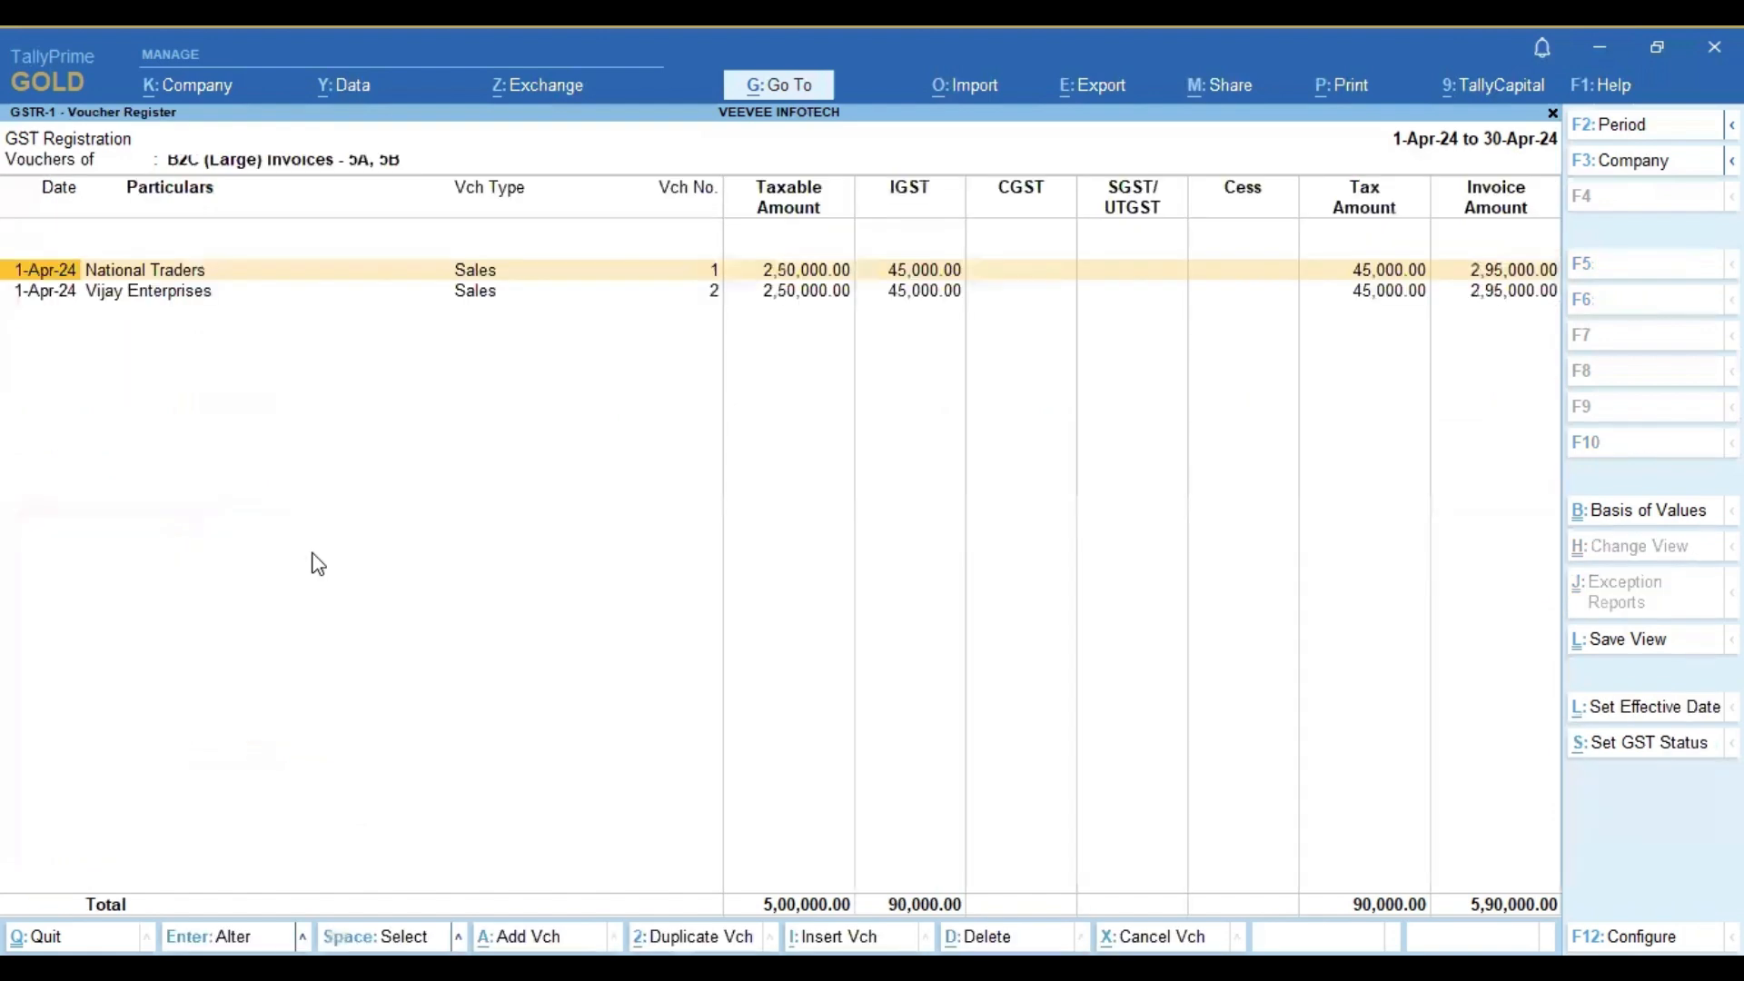
key(Return)
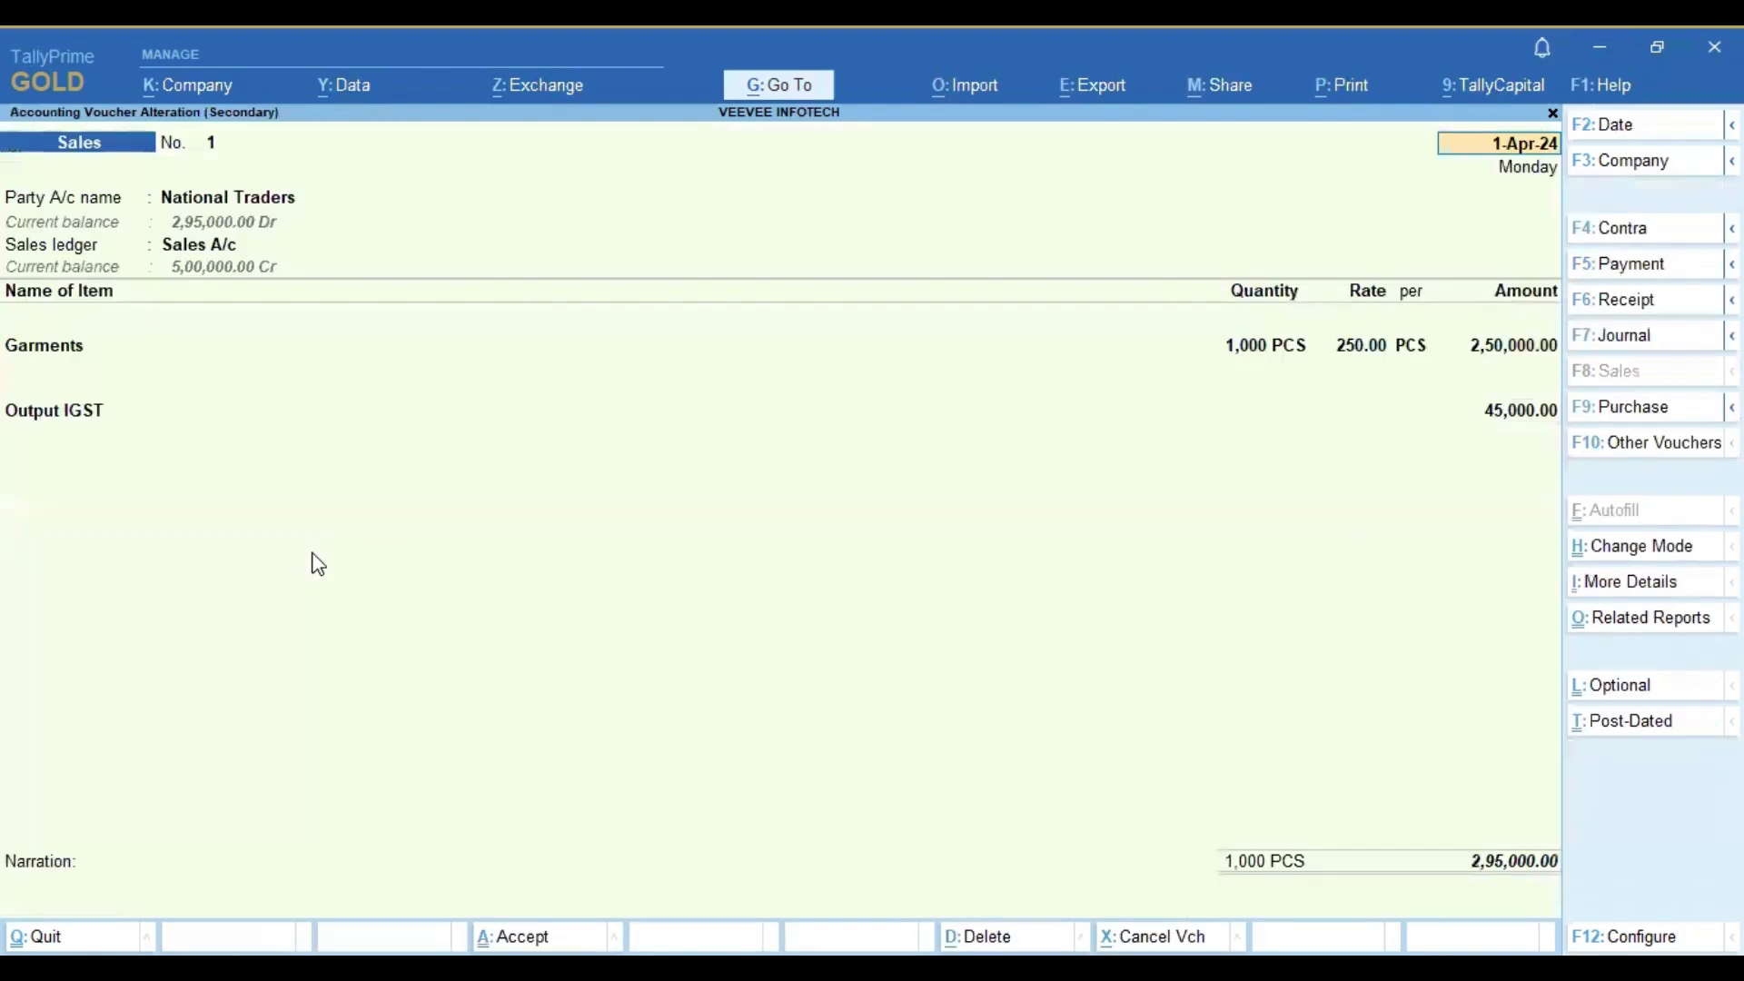
click(1486, 352)
text(2)
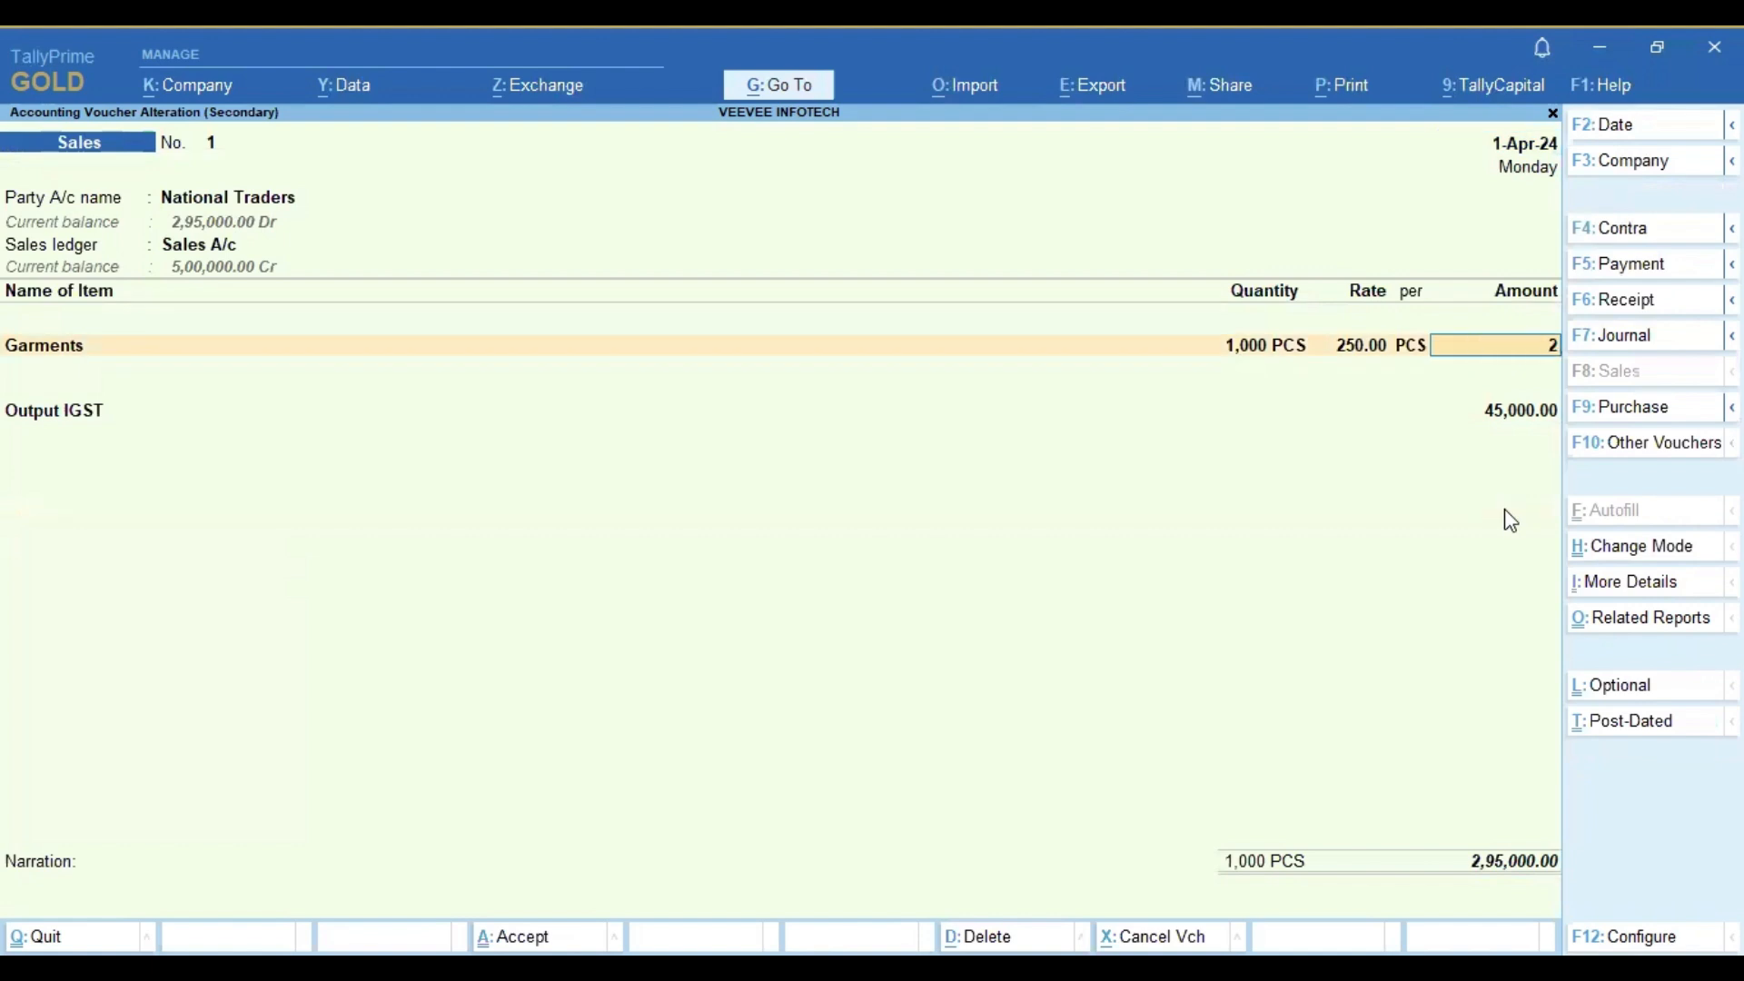
text(,11,)
text(844)
key(Return)
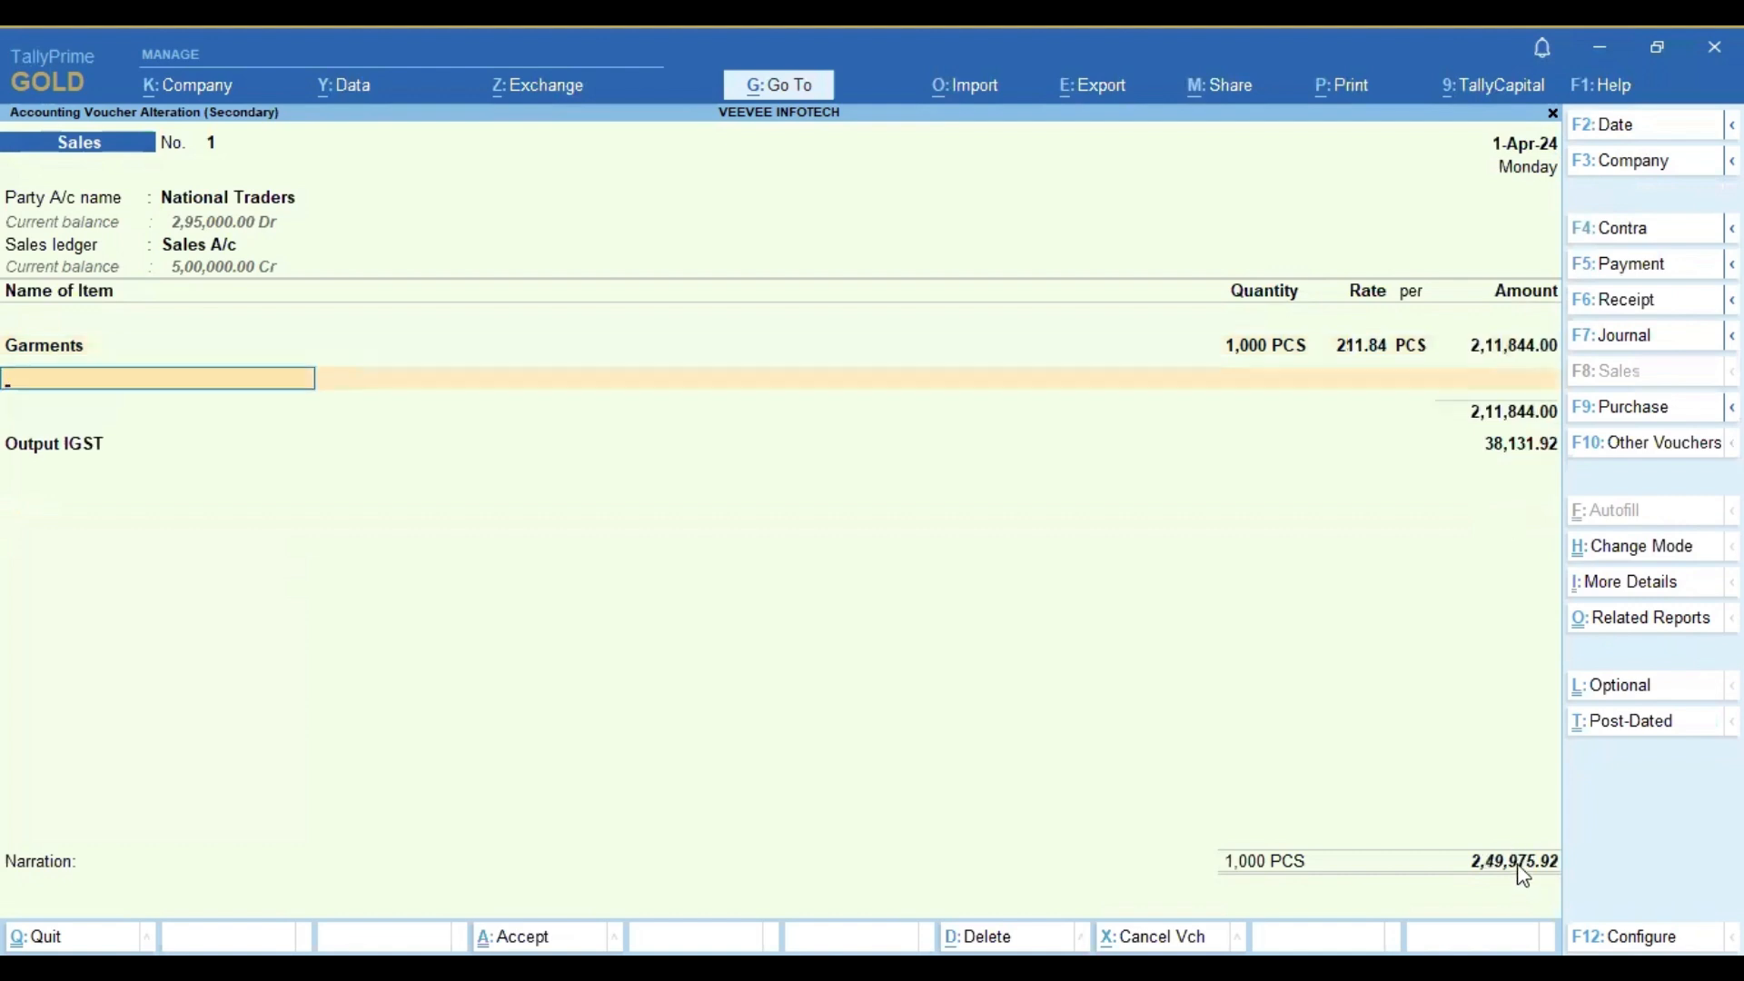
- Keep the Output IGST line on the altered National Traders voucher and save it
key(Return)
key(Return)
key(Return)
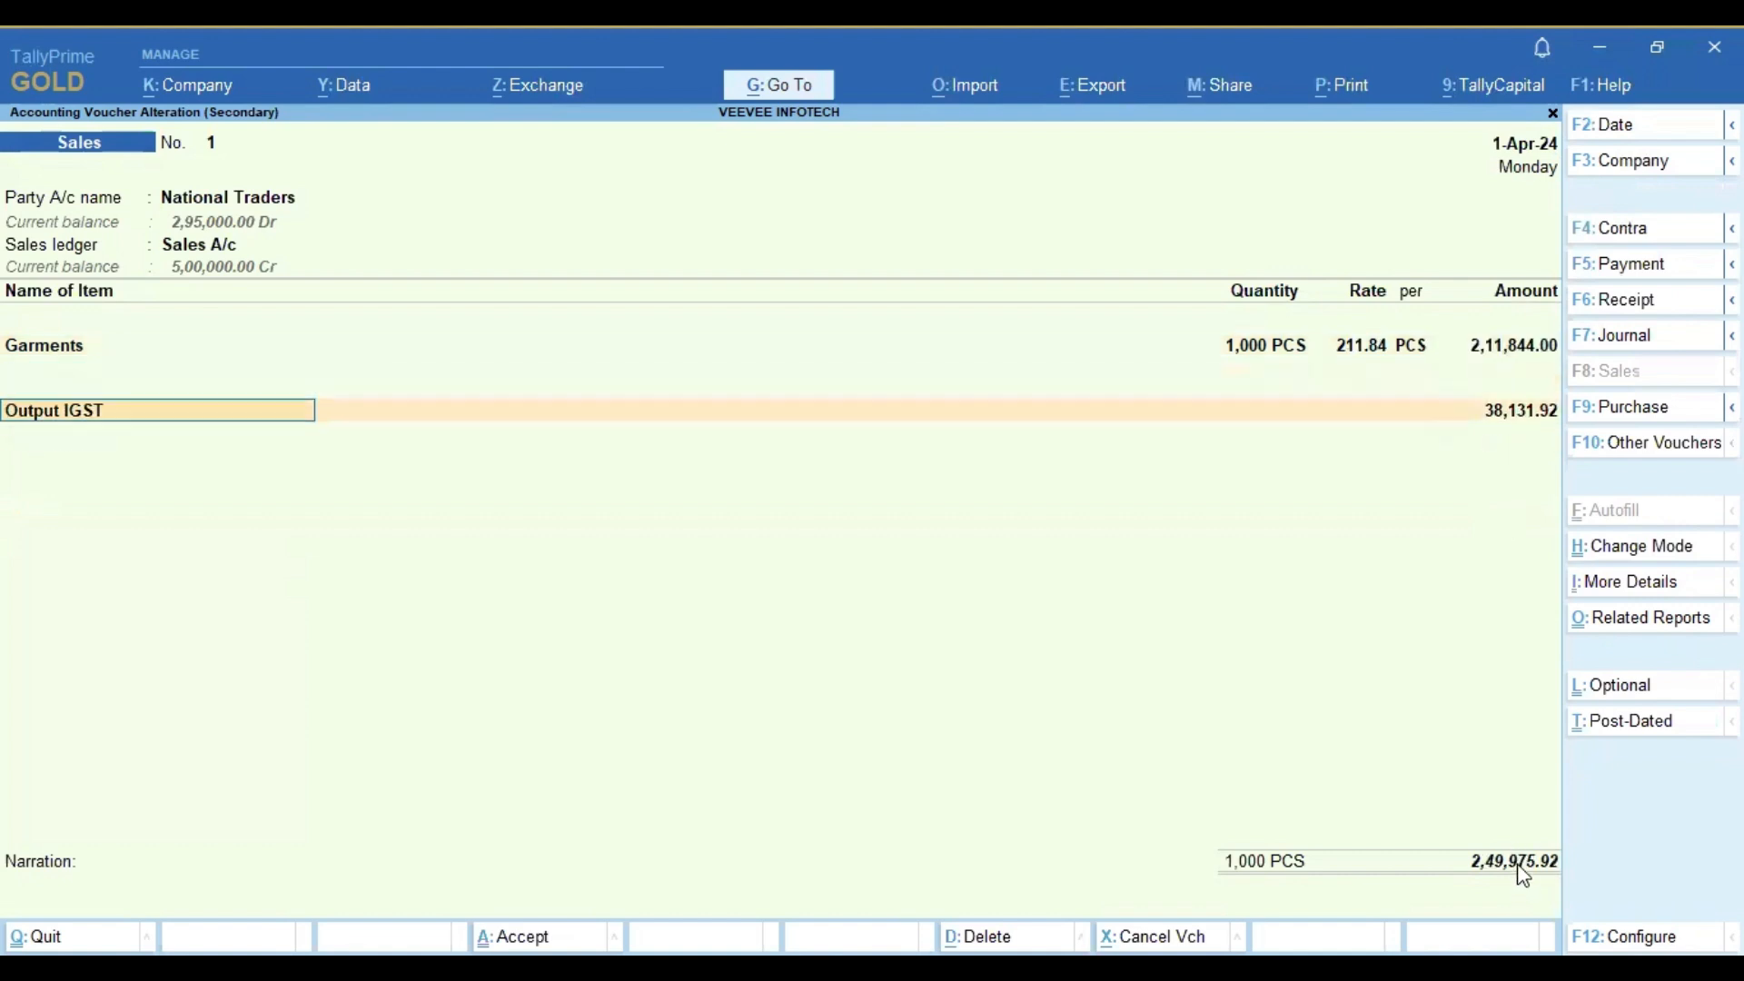
key(ctrl)
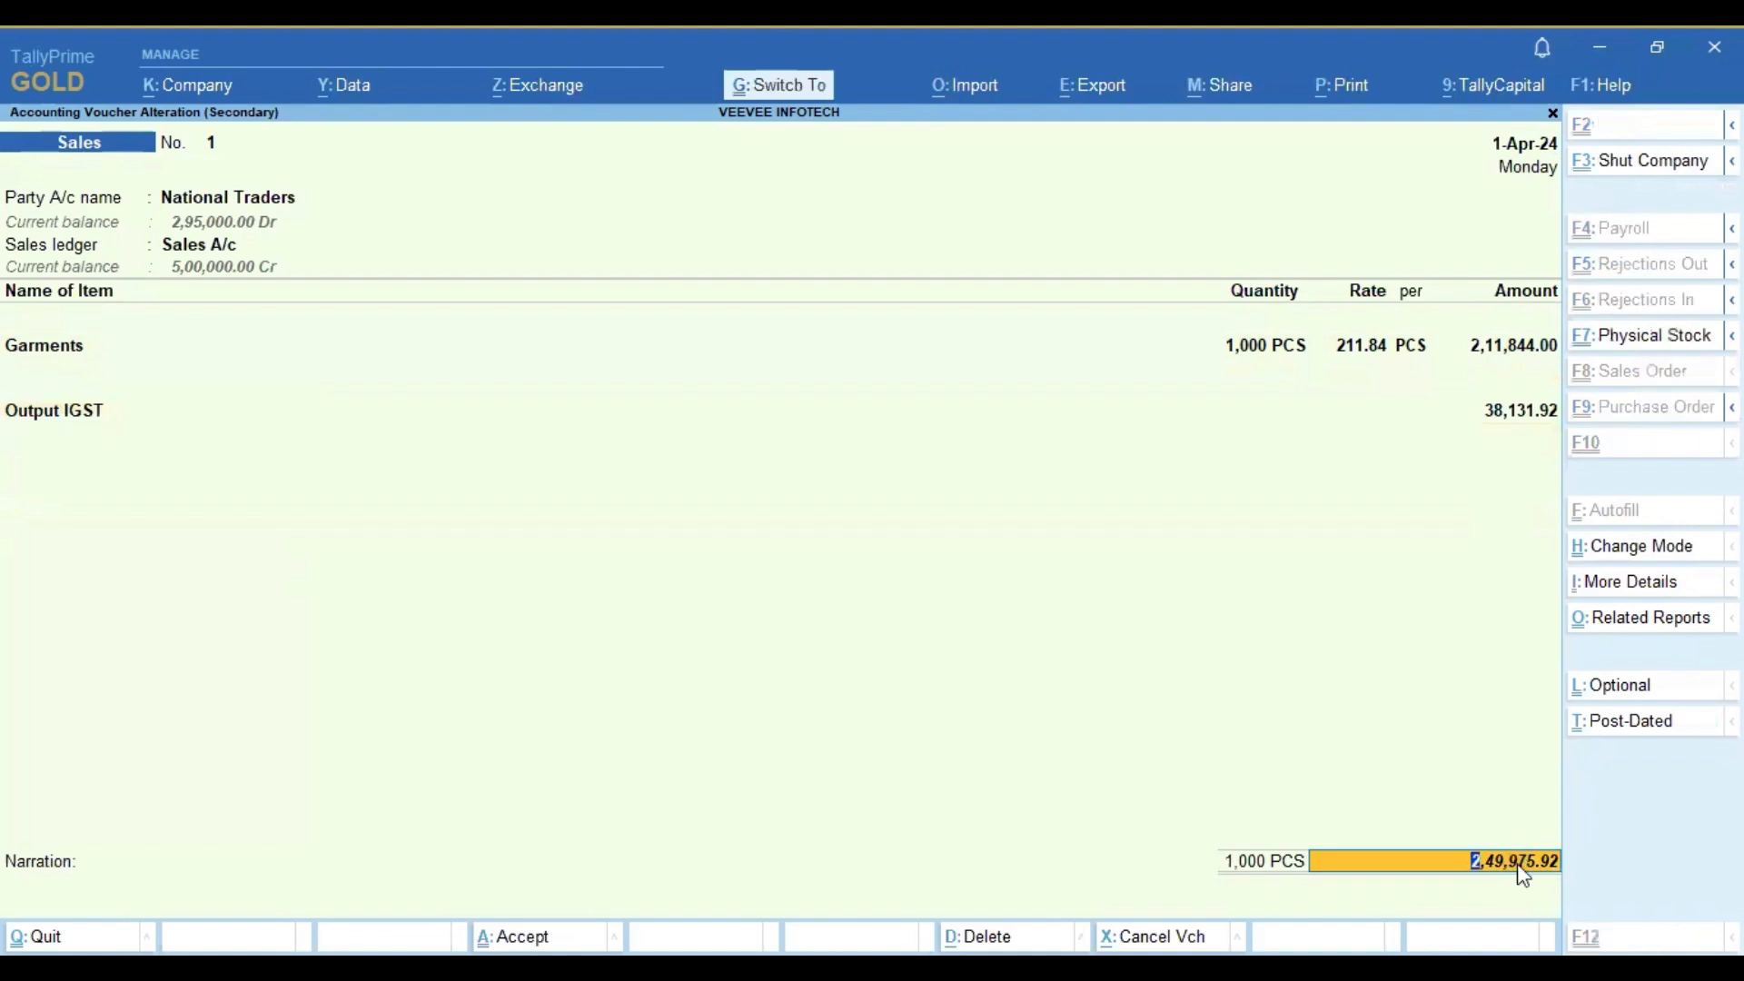
key(ctrl+a)
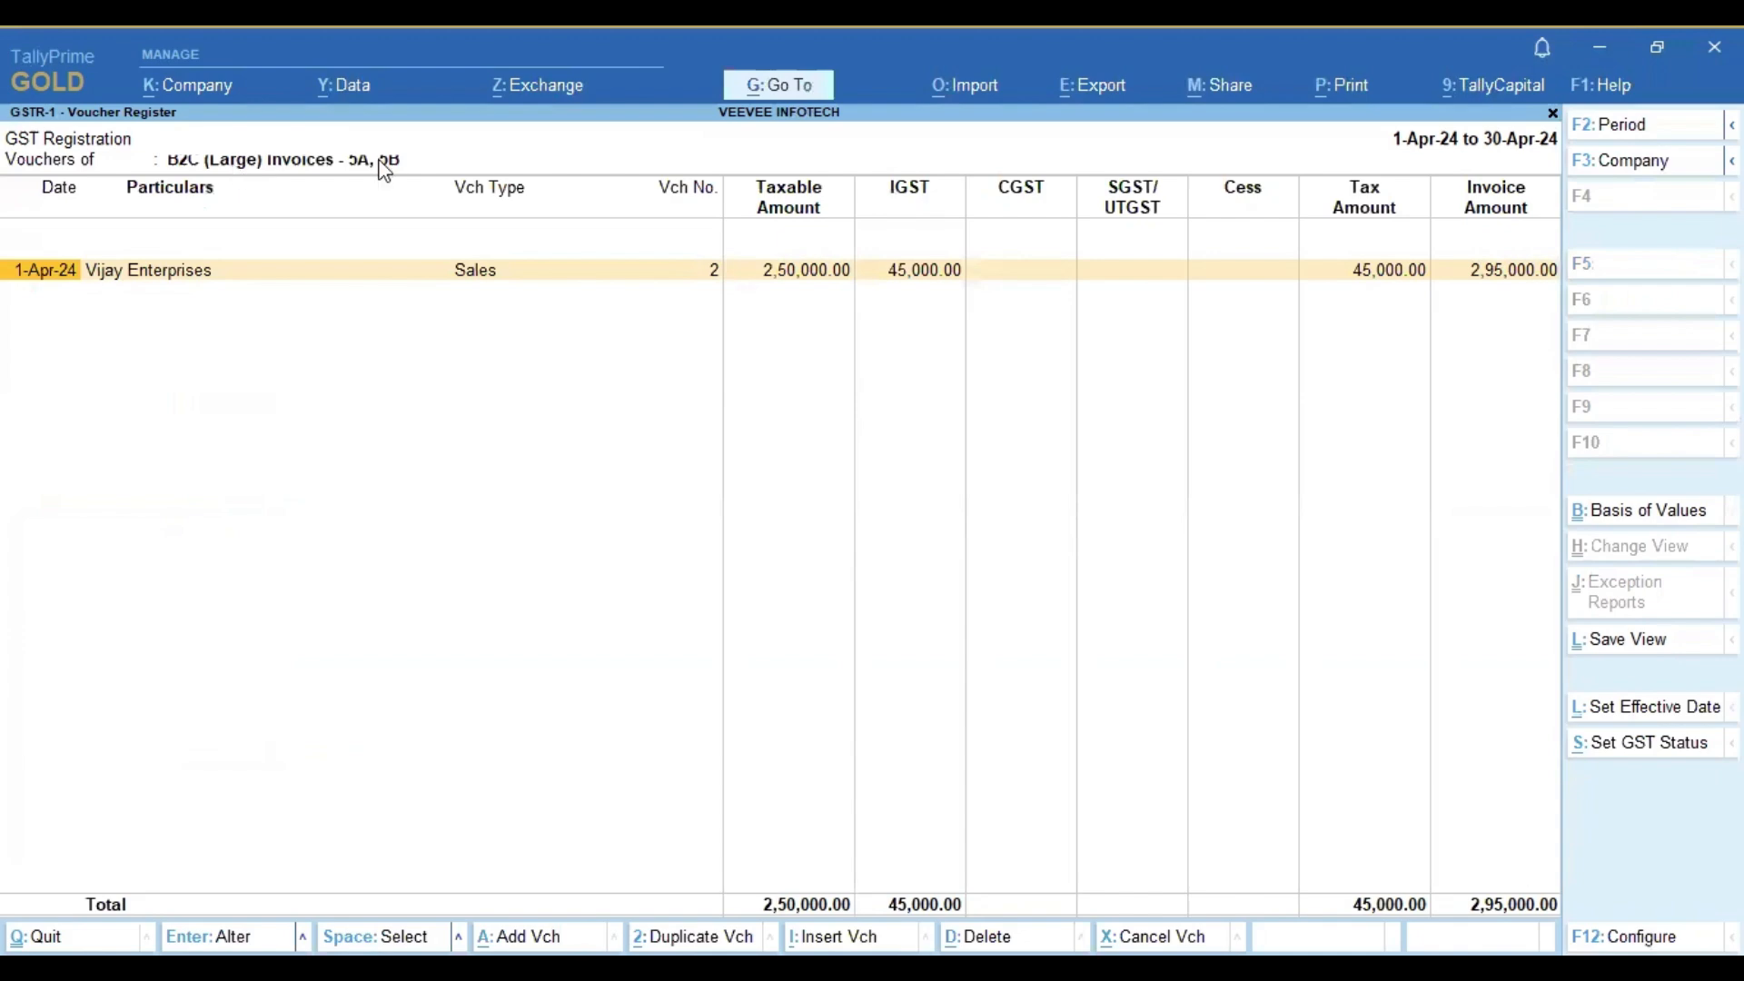
- Return to the GSTR-1 summary and examine the details of the B2C (Small) Invoices - 7 section
double_click(169, 268)
key(Escape)
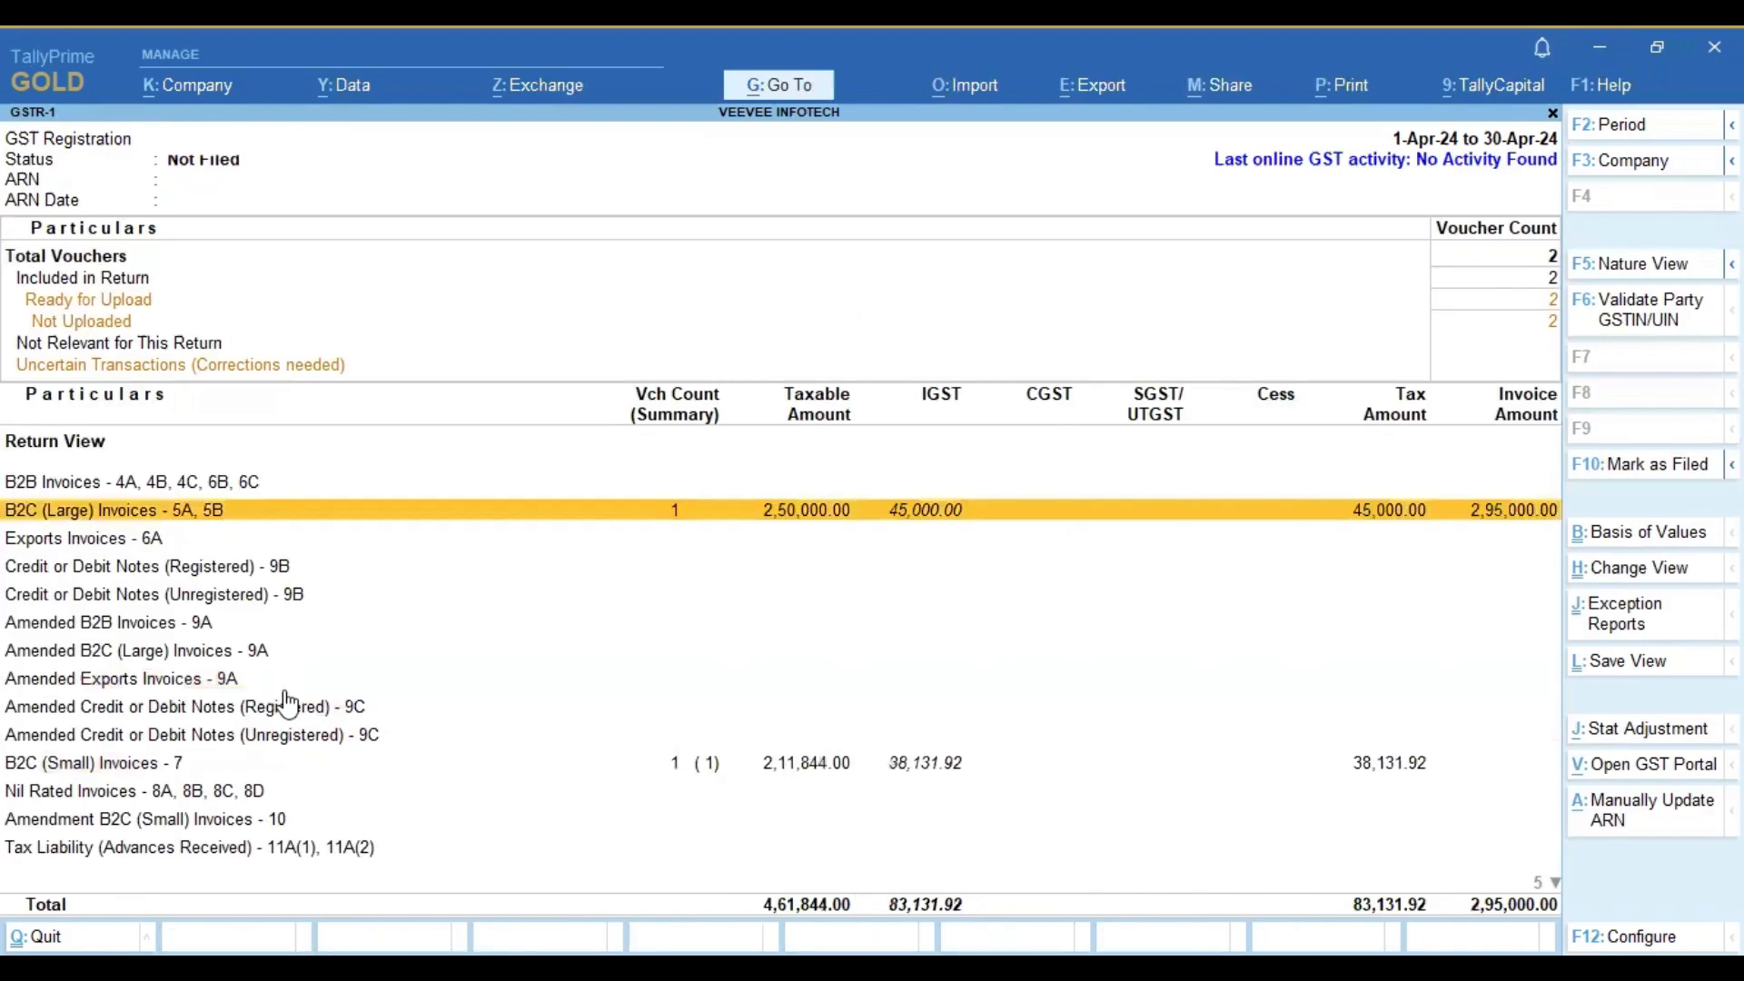
click(734, 762)
key(Return)
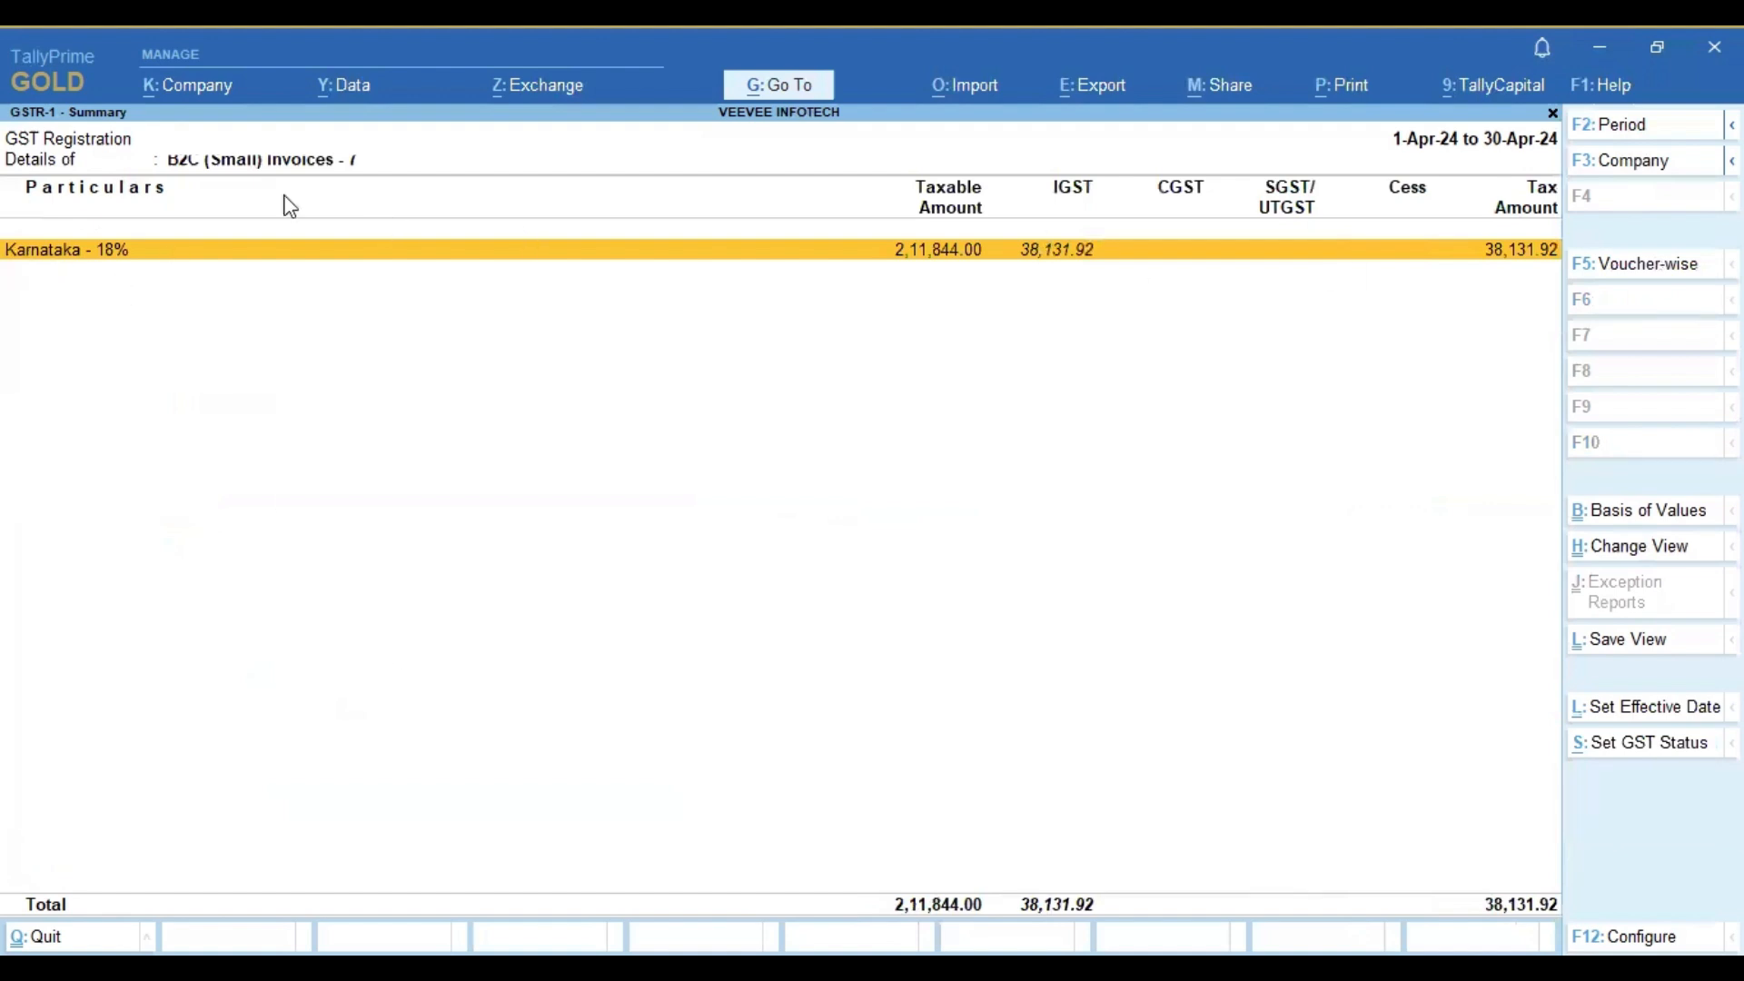
key(Escape)
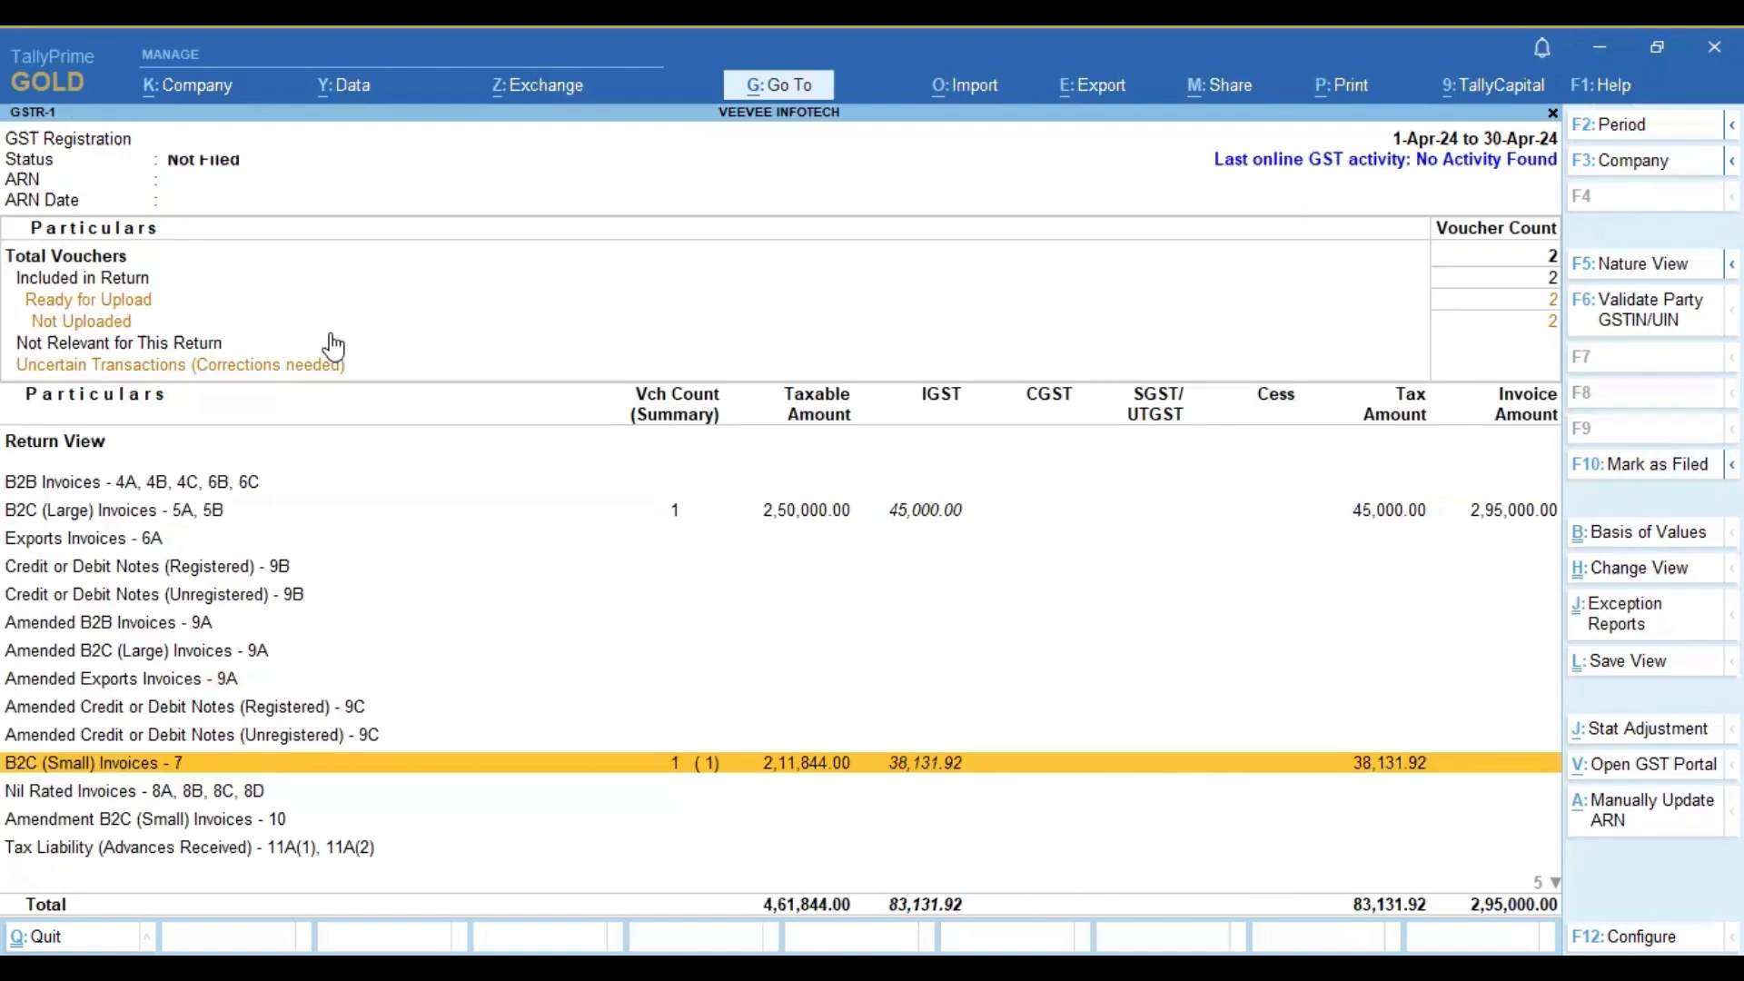
- Compare the B2C (Large) and B2C (Small) entries in the summary, reviewing the B2C (Small) state-wise details again
click(71, 510)
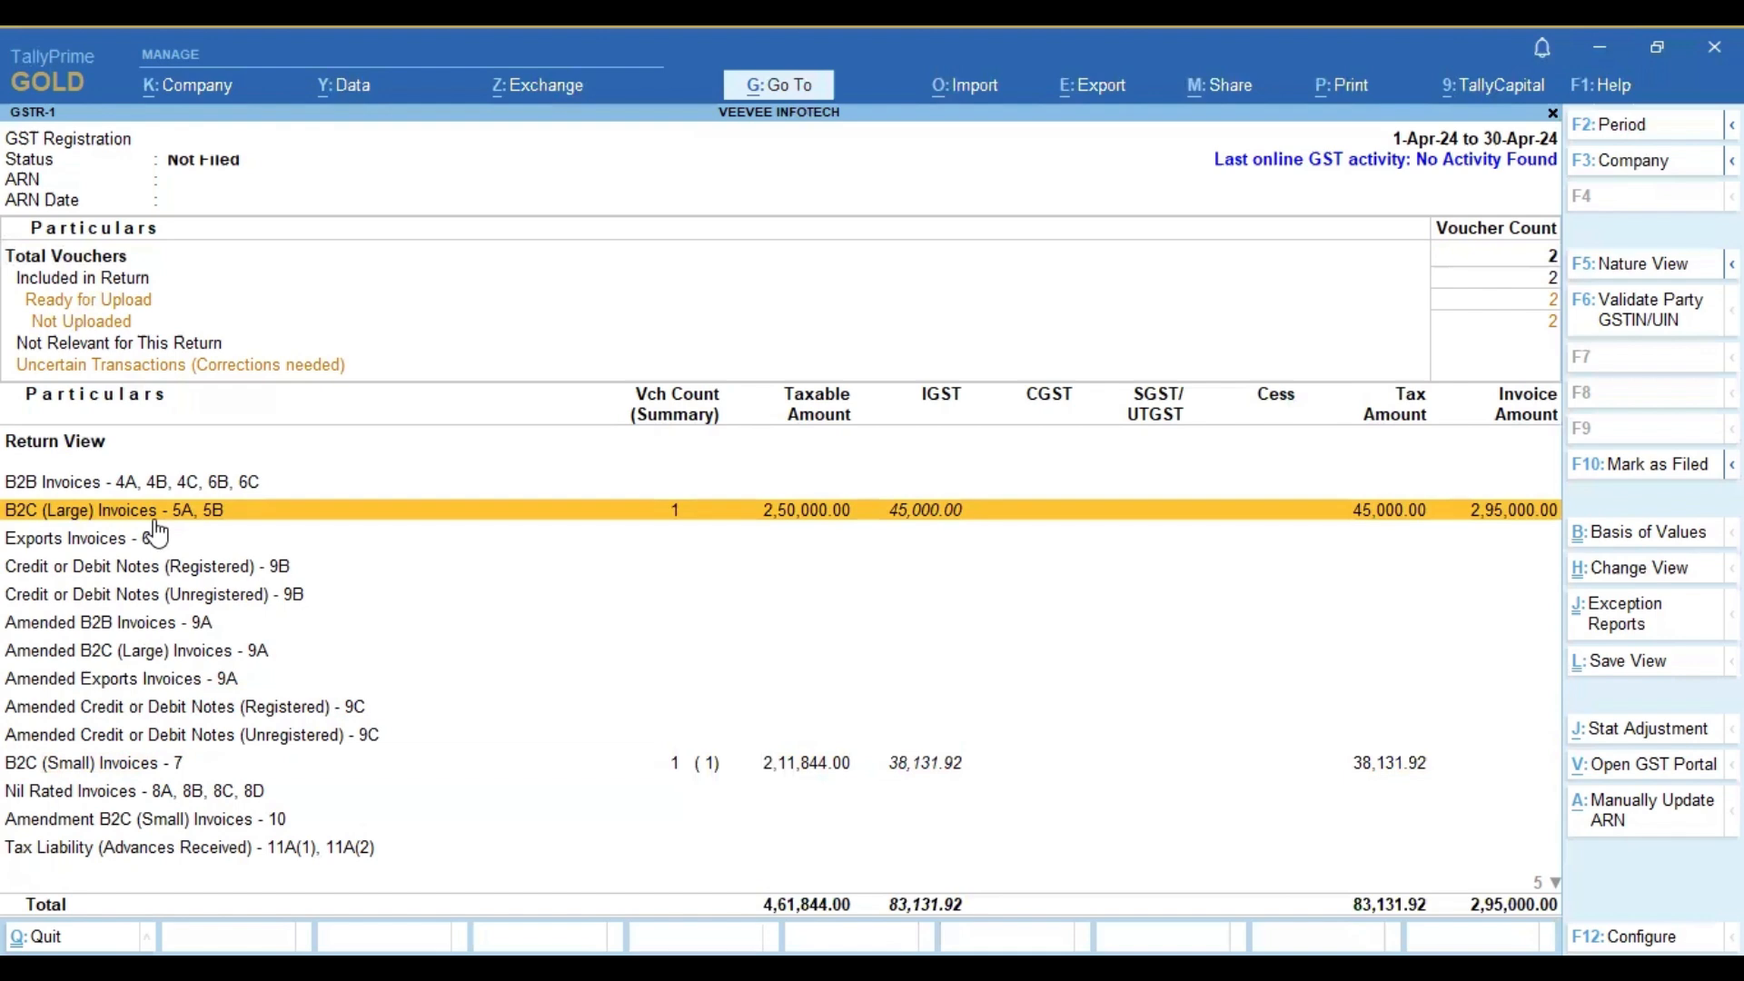
click(76, 778)
click(238, 761)
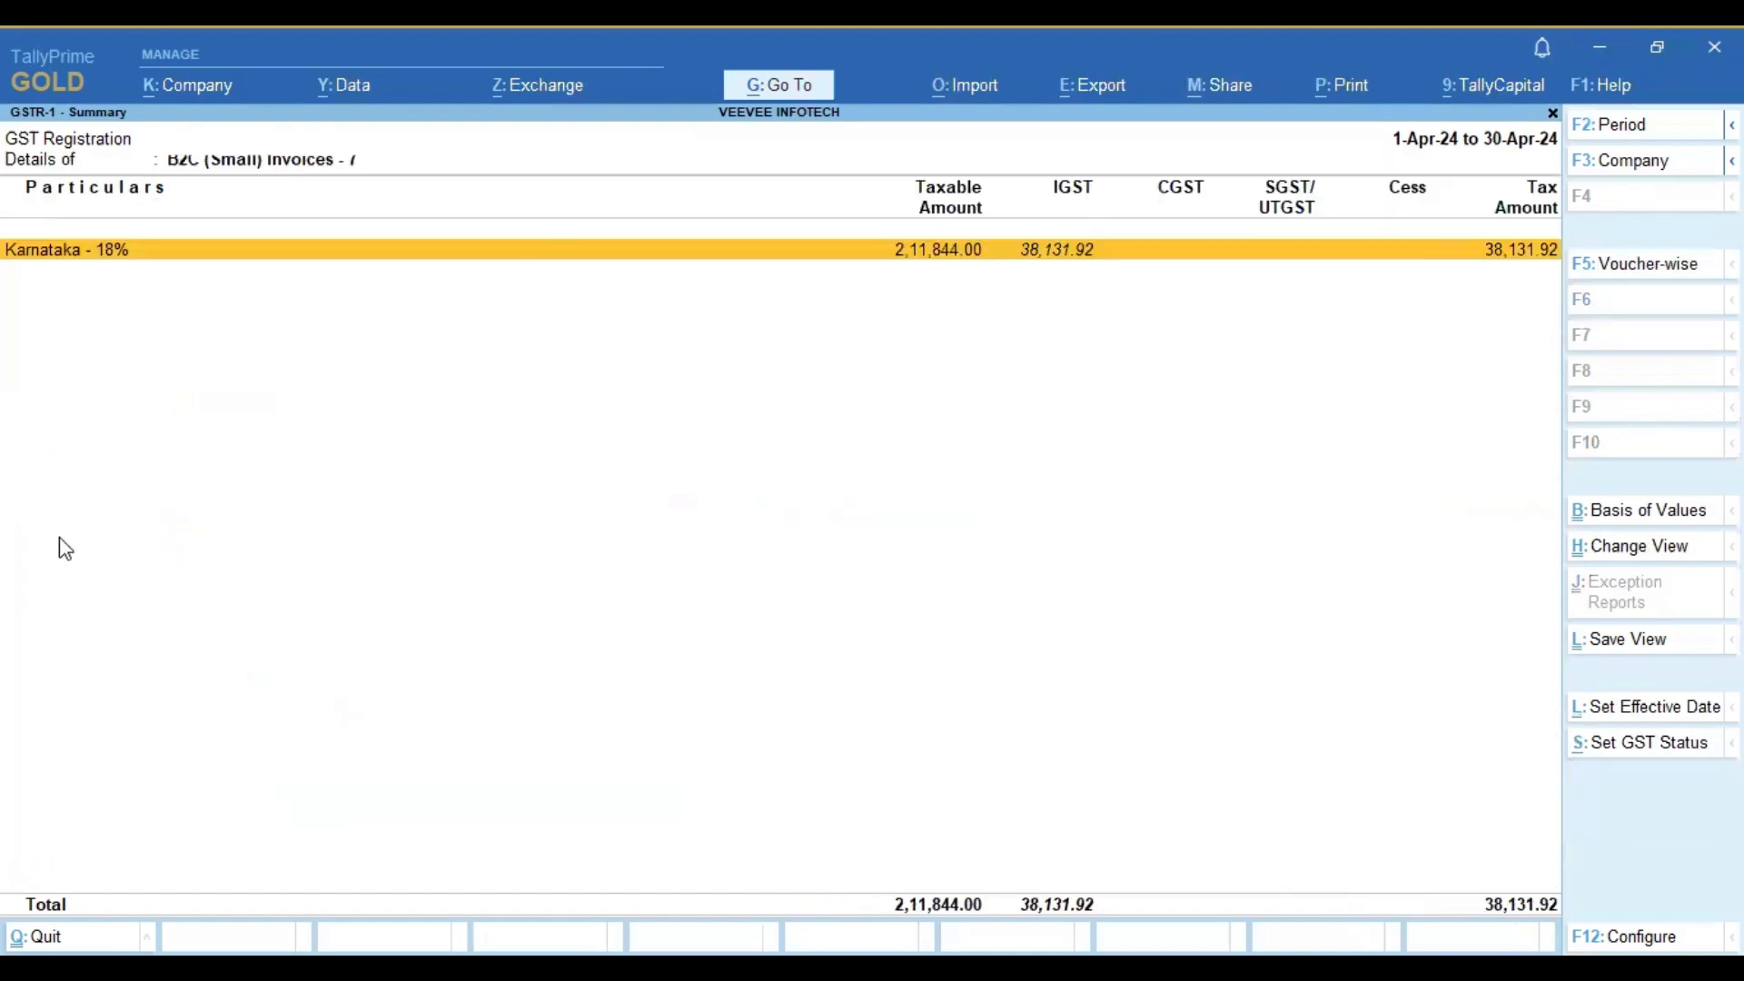
key(Escape)
click(698, 765)
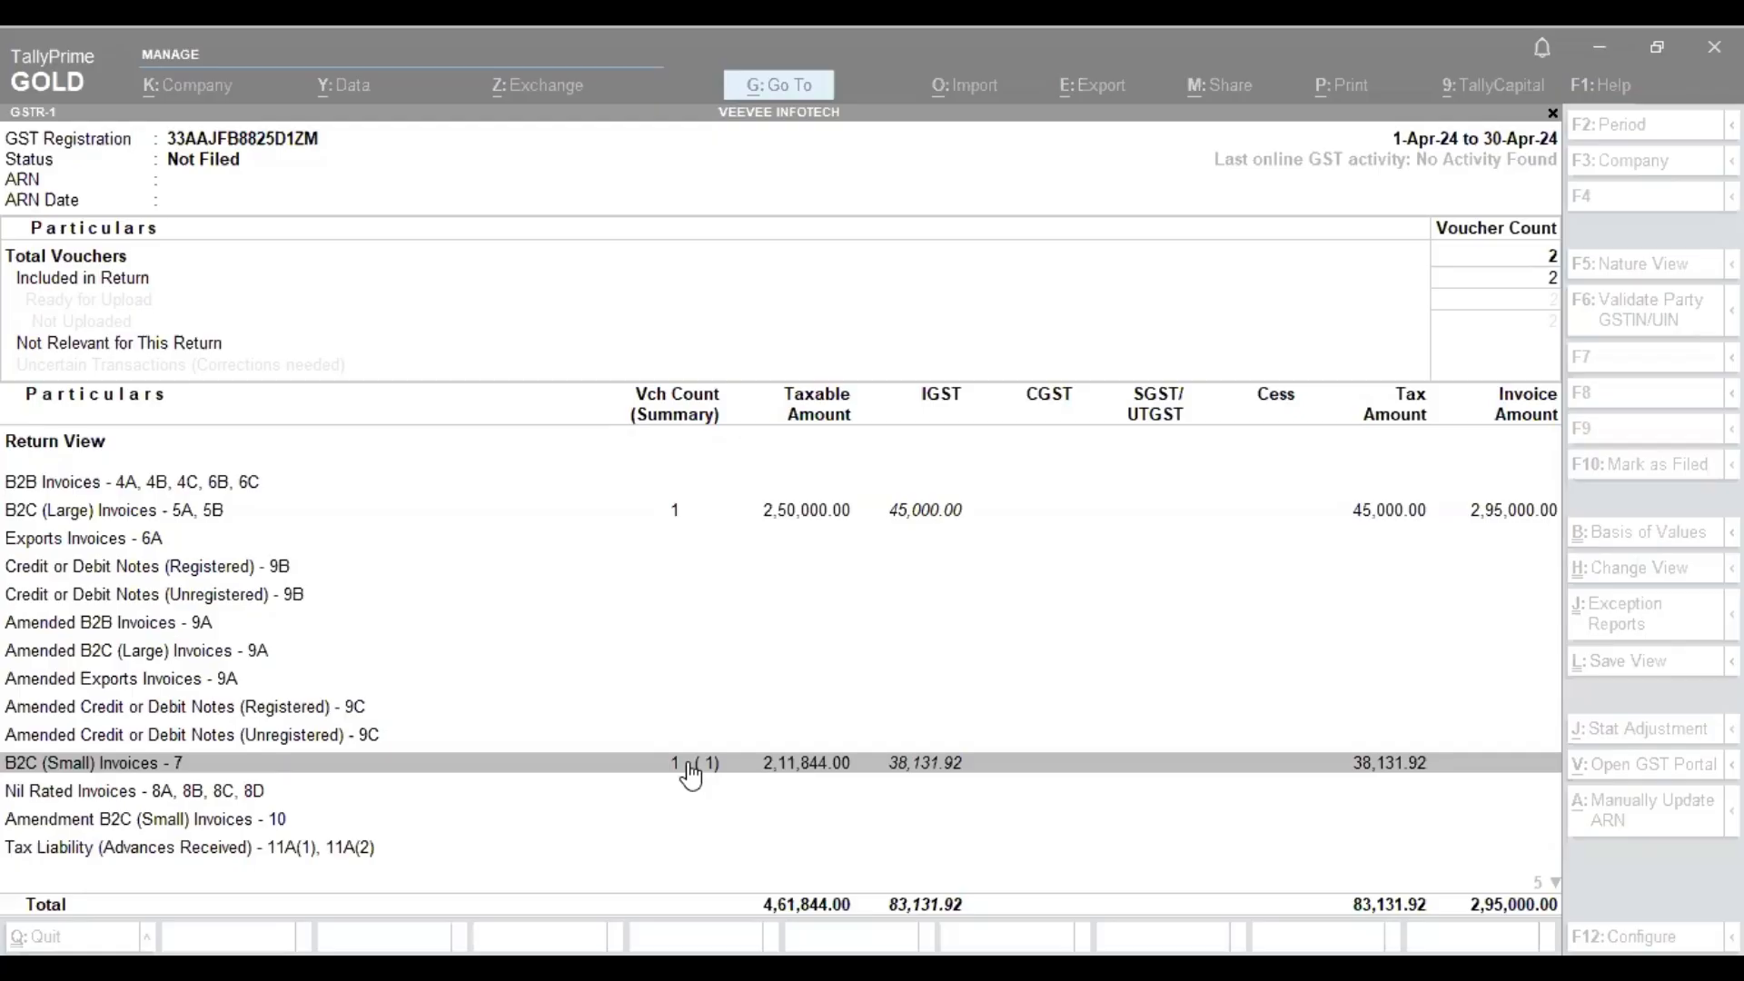